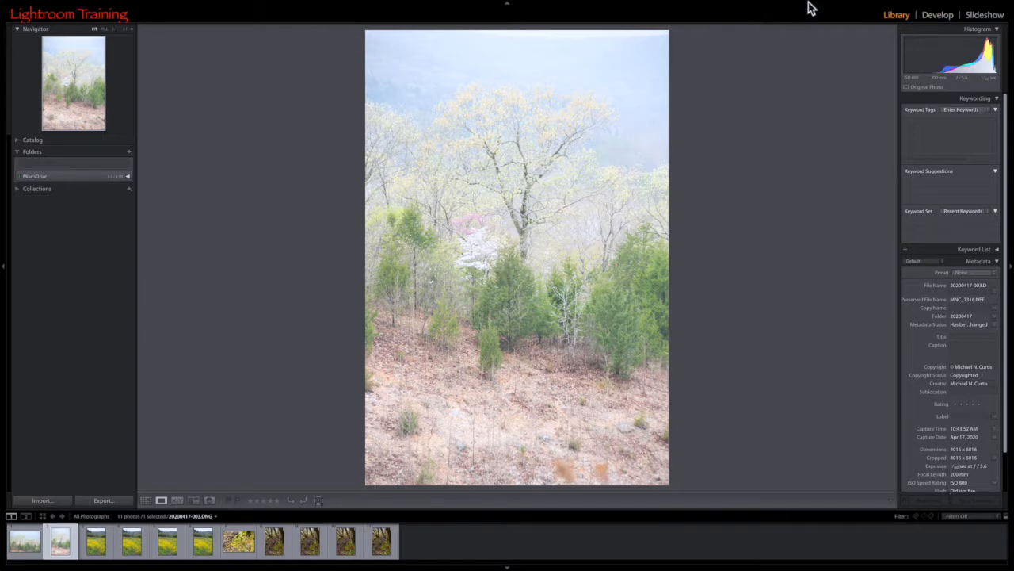
Open the hillside tree photo in the Develop module and apply the DEV preset.
{"action": "left_click", "coordinate": [947, 16]}
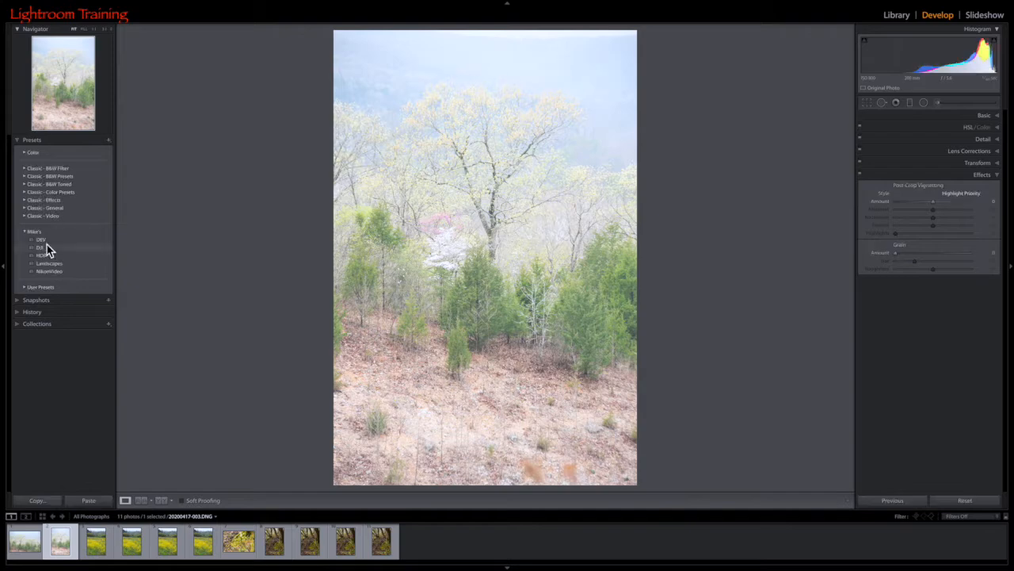
{"action": "left_click", "coordinate": [44, 242]}
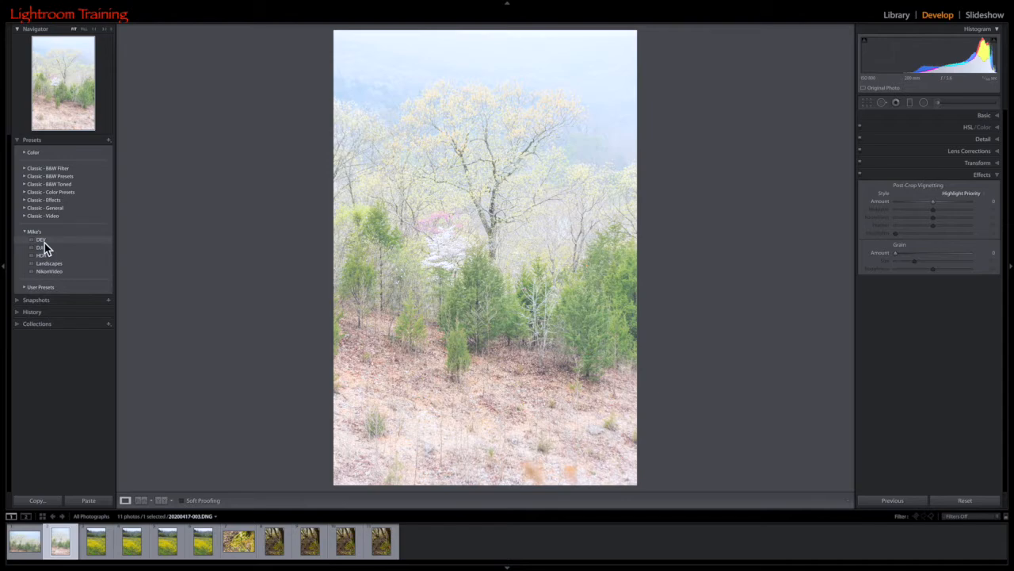
{"action": "left_click", "coordinate": [44, 242]}
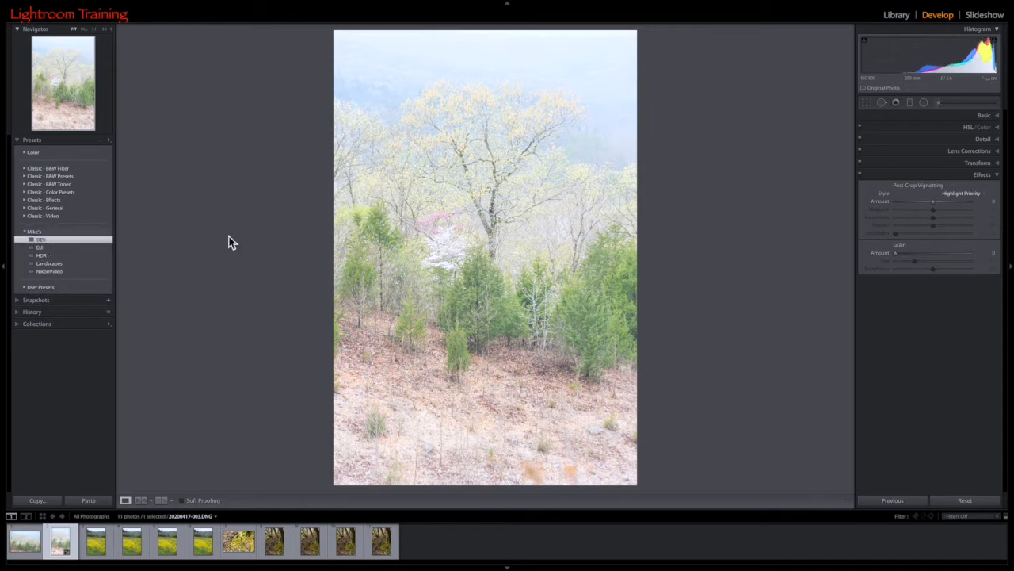
Set Exposure to −1.30, Blacks to −50 and Whites to +24, and compare the photo with its before version.
{"action": "left_click", "coordinate": [986, 115]}
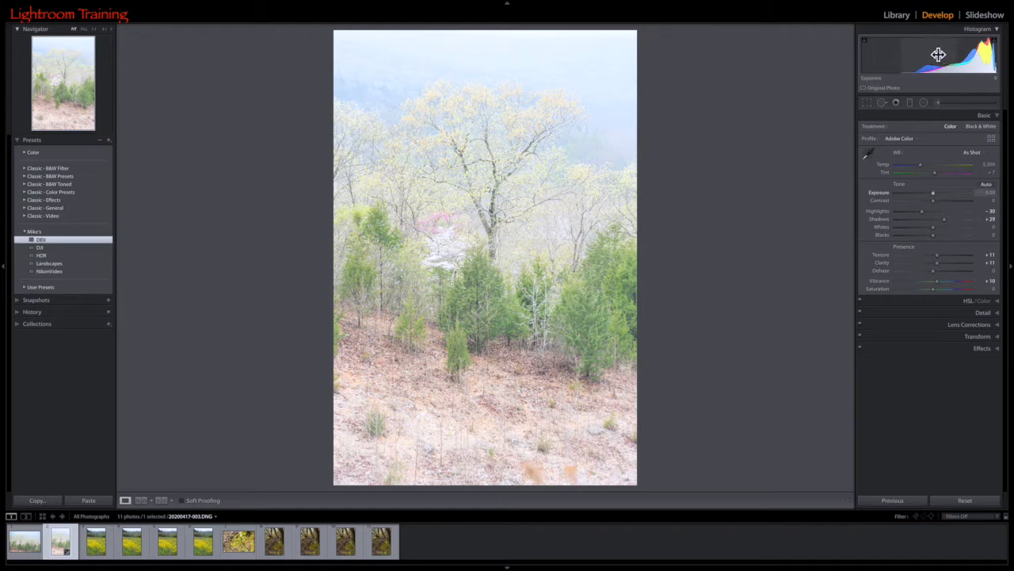
{"action": "left_click_drag", "start_coordinate": [934, 192], "coordinate": [922, 193]}
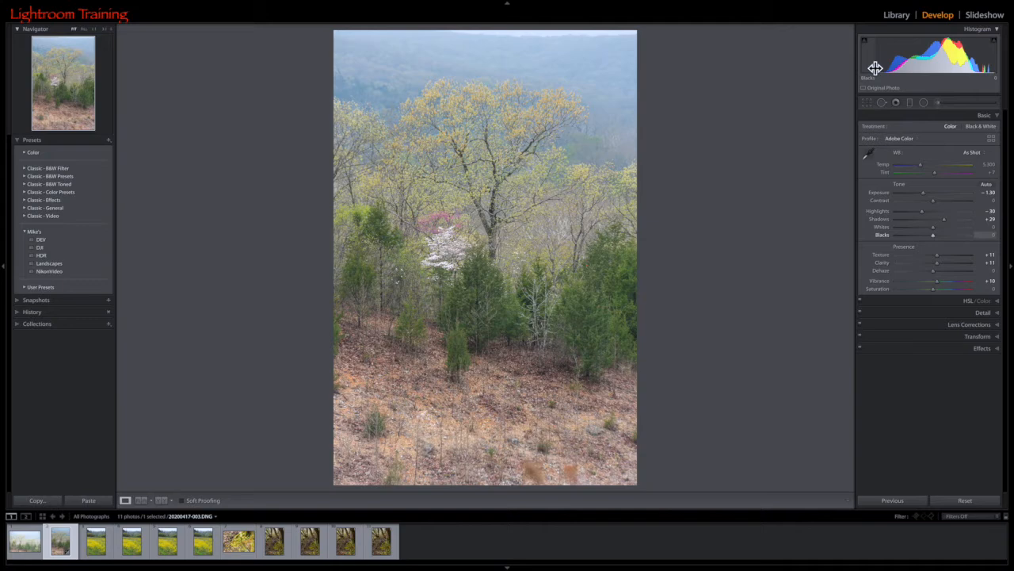
{"action": "left_click_drag", "start_coordinate": [932, 235], "coordinate": [927, 236]}
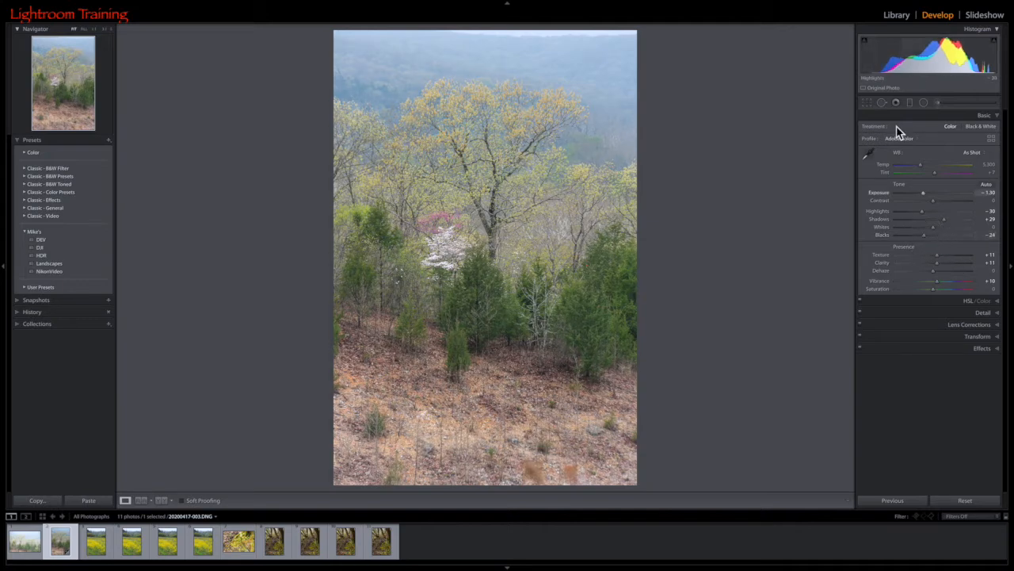
{"action": "mouse_move", "coordinate": [873, 64]}
{"action": "left_mouse_down"}
{"action": "mouse_move", "coordinate": [862, 64]}
{"action": "mouse_move", "coordinate": [872, 62]}
{"action": "left_mouse_up"}
{"action": "left_click_drag", "start_coordinate": [995, 63], "coordinate": [1001, 63]}
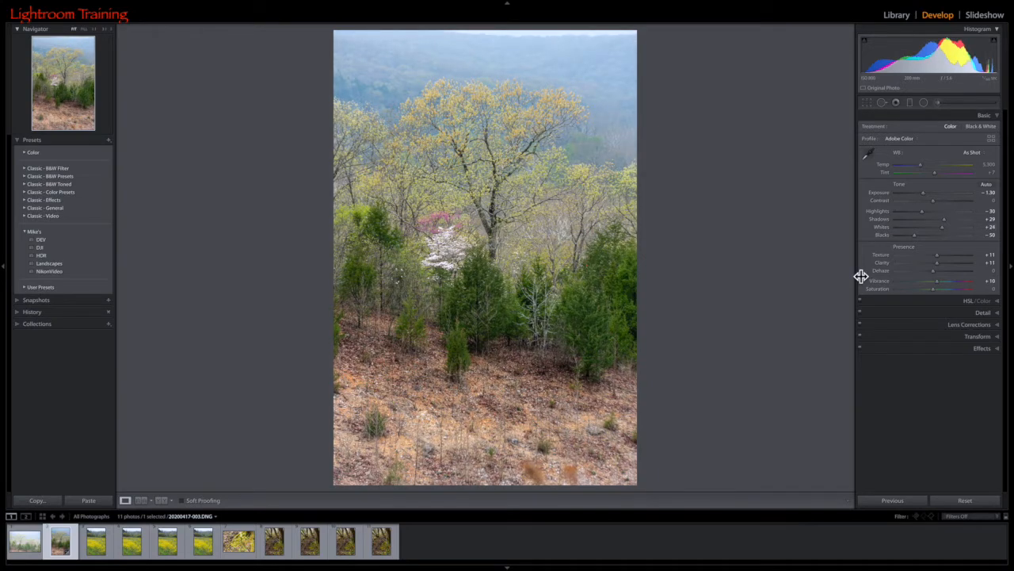
{"action": "key", "text": "backslash"}
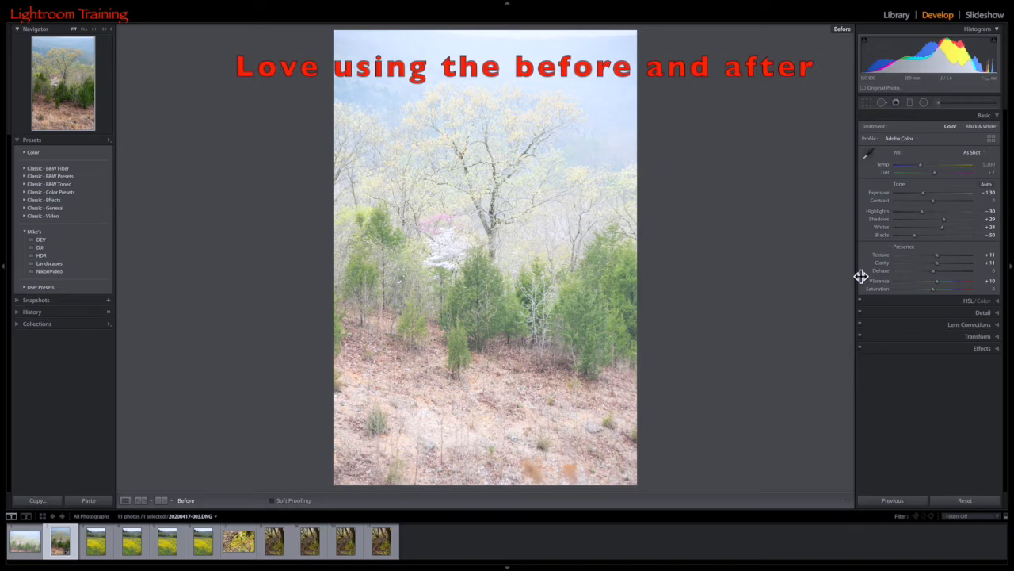
{"action": "key", "text": "backslash"}
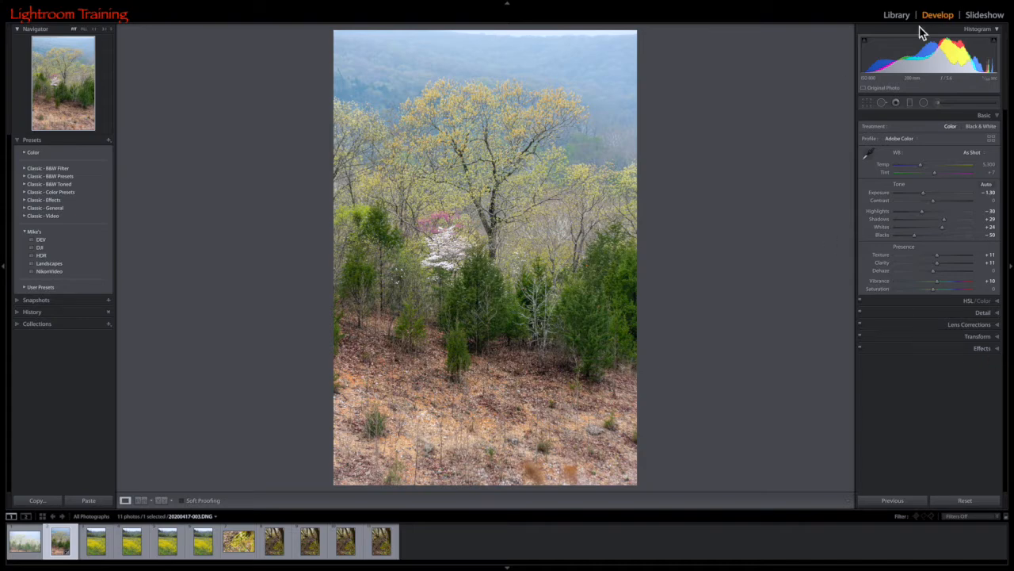
Crop the photo slightly tighter on all sides, repositioning the image to trim more of the foreground, and apply the crop.
{"action": "left_click", "coordinate": [869, 105]}
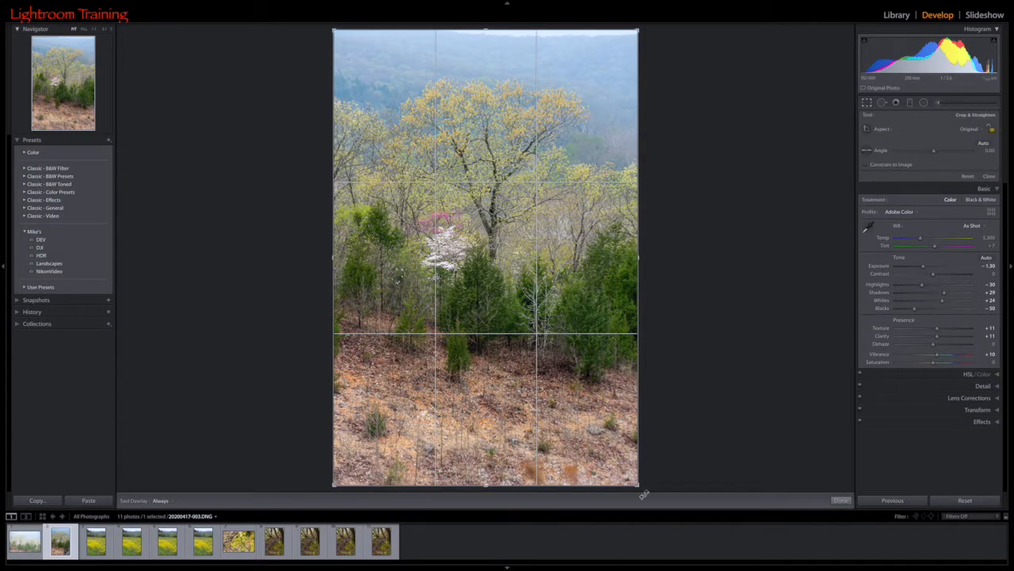
{"action": "left_click_drag", "start_coordinate": [640, 488], "coordinate": [638, 480]}
{"action": "left_click_drag", "start_coordinate": [335, 36], "coordinate": [334, 45]}
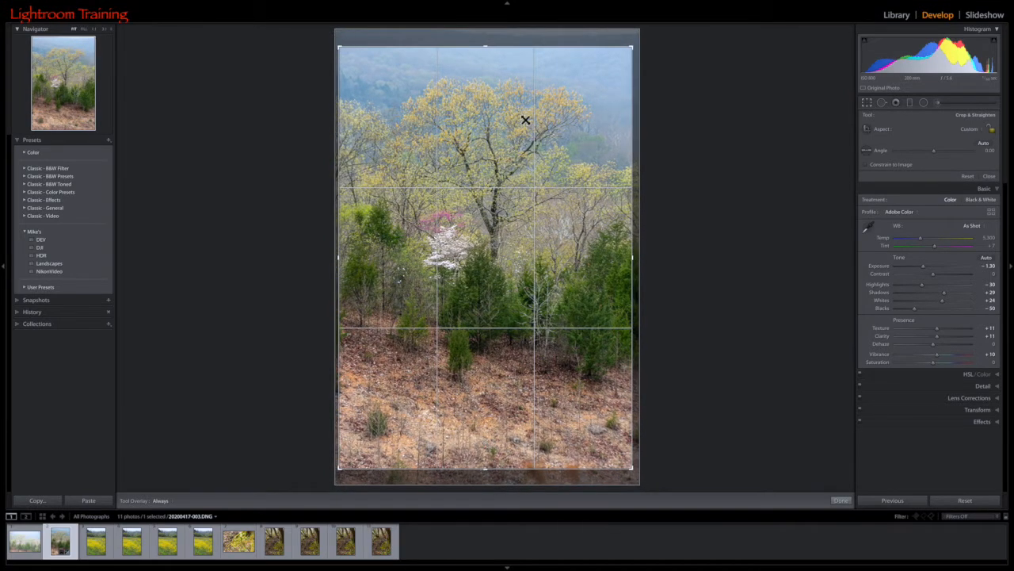
{"action": "left_click_drag", "start_coordinate": [466, 254], "coordinate": [468, 267]}
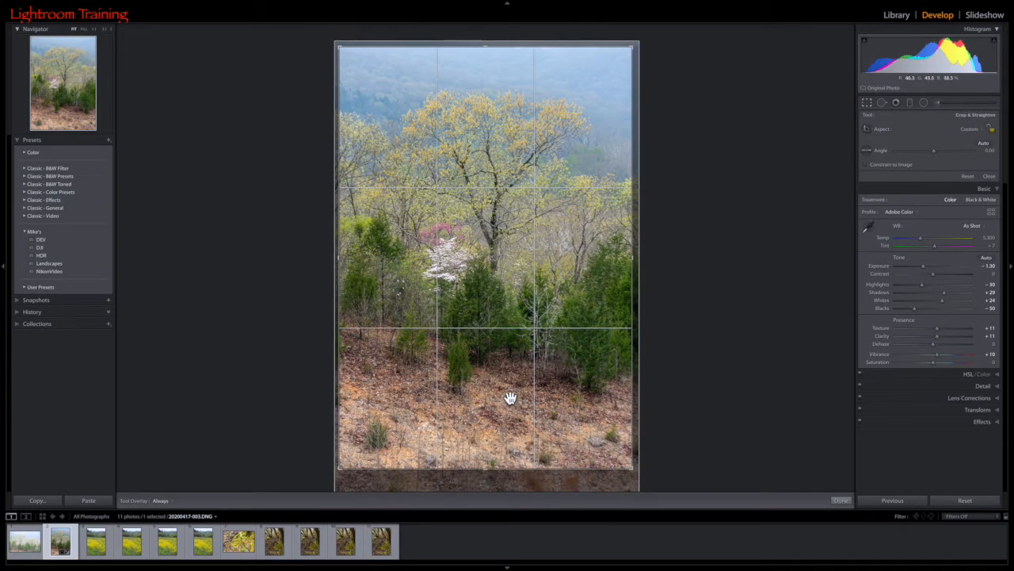
{"action": "left_click_drag", "start_coordinate": [510, 242], "coordinate": [508, 240]}
{"action": "key", "text": "Return"}
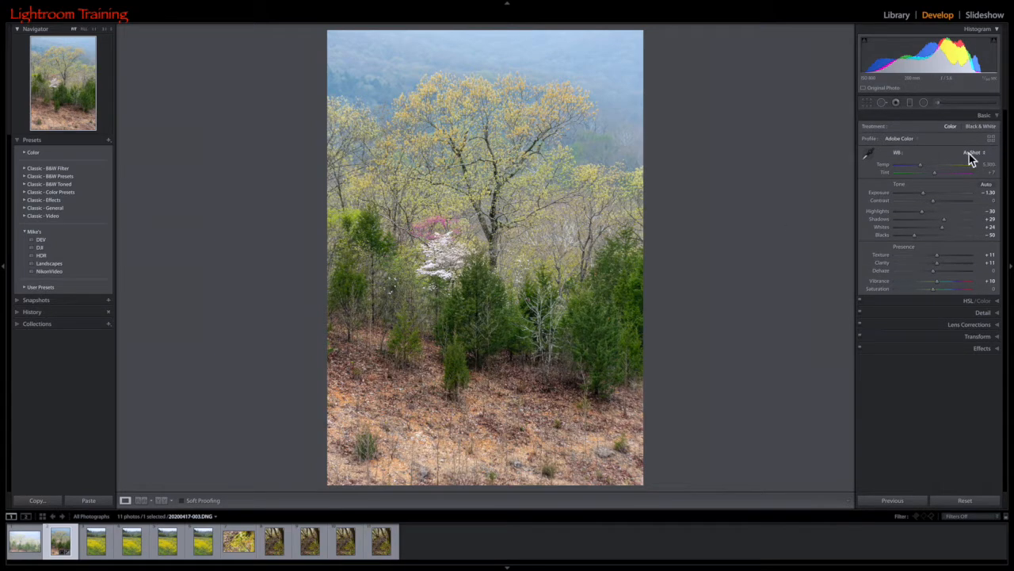
Apply Auto white balance and fine-tune it to a Tint of +6 and a Temp of 5,692.
{"action": "left_click", "coordinate": [974, 153]}
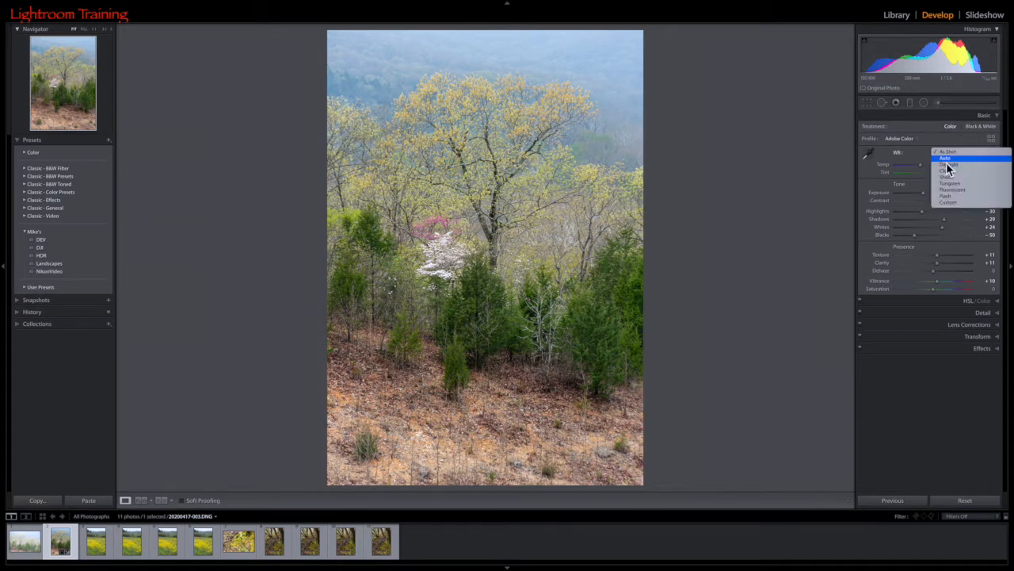
{"action": "left_click", "coordinate": [947, 161]}
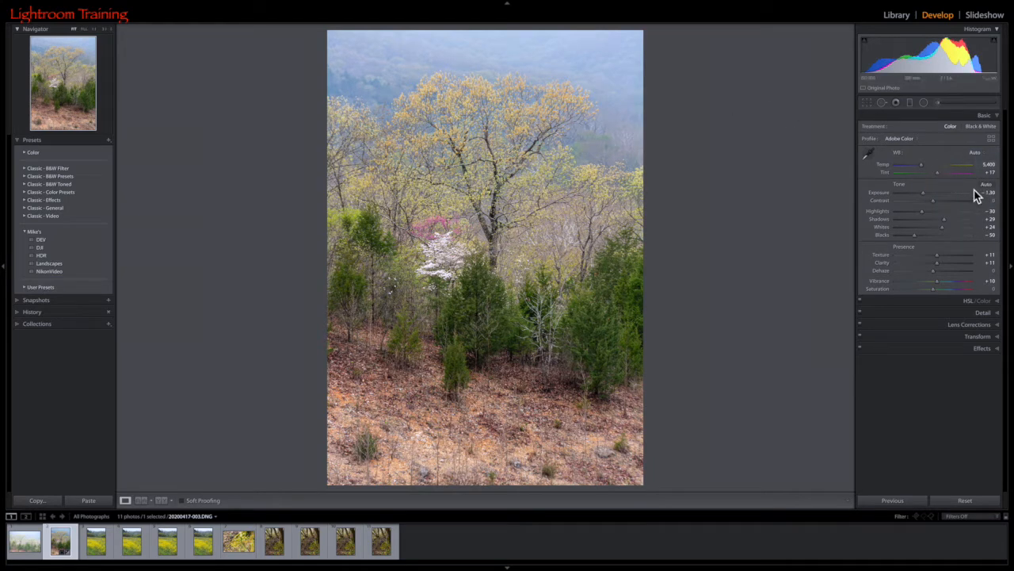
{"action": "left_click_drag", "start_coordinate": [939, 173], "coordinate": [936, 173]}
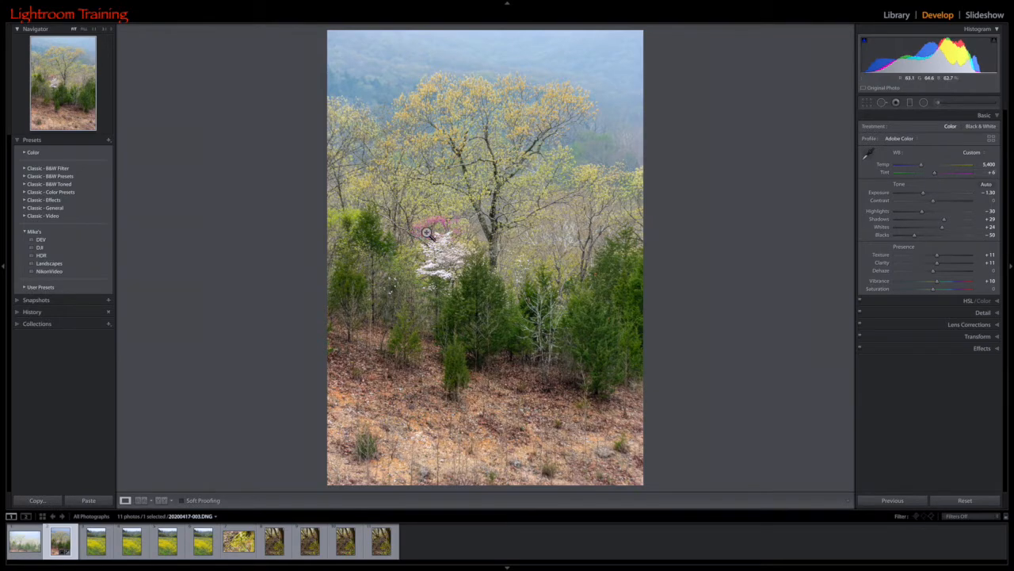
{"action": "left_click_drag", "start_coordinate": [923, 165], "coordinate": [927, 165]}
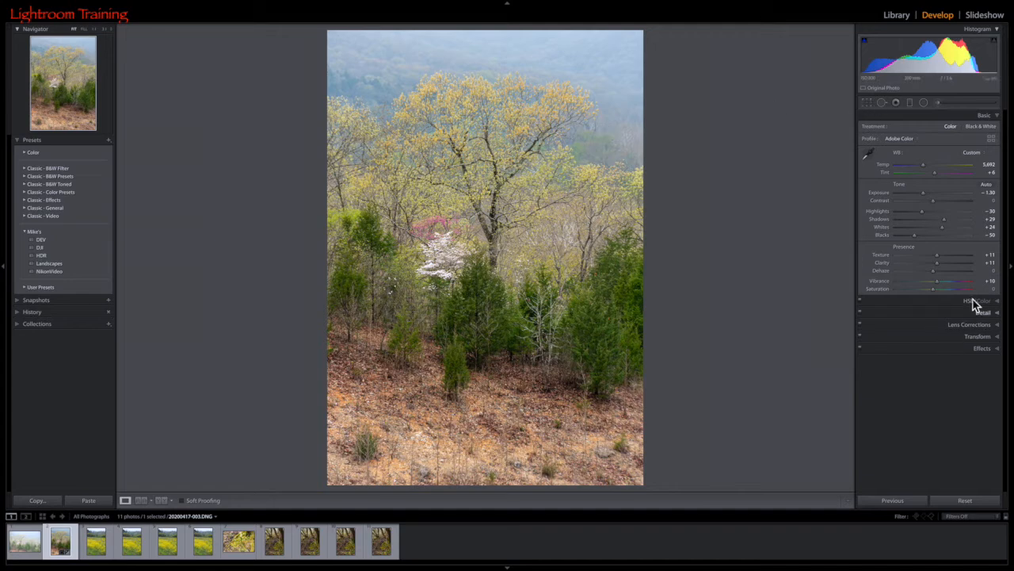
Add a graduated filter over the foreground slope with Exposure −0.48 and Saturation −11.
{"action": "left_click", "coordinate": [911, 104]}
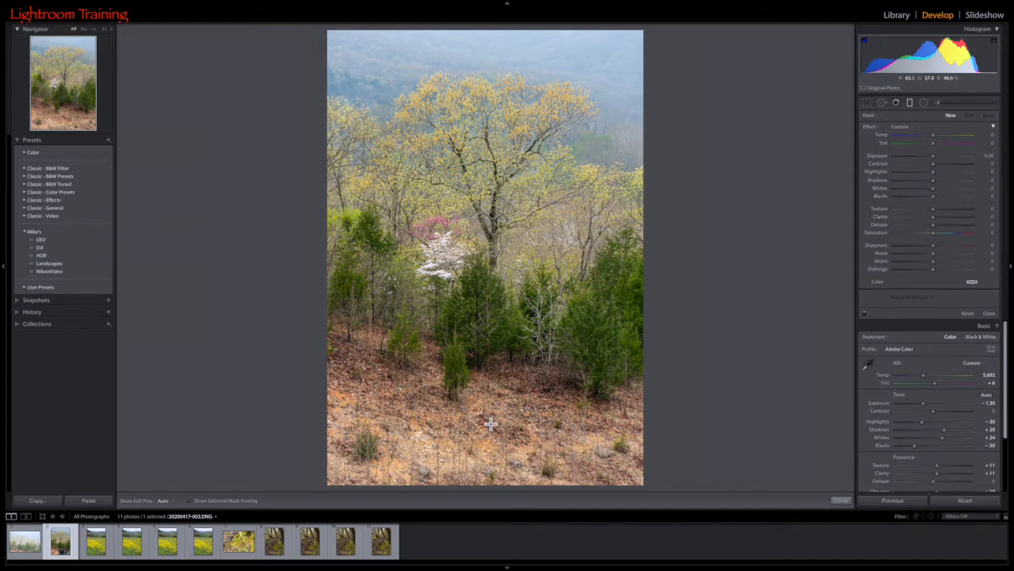
{"action": "left_click_drag", "start_coordinate": [500, 382], "coordinate": [499, 380]}
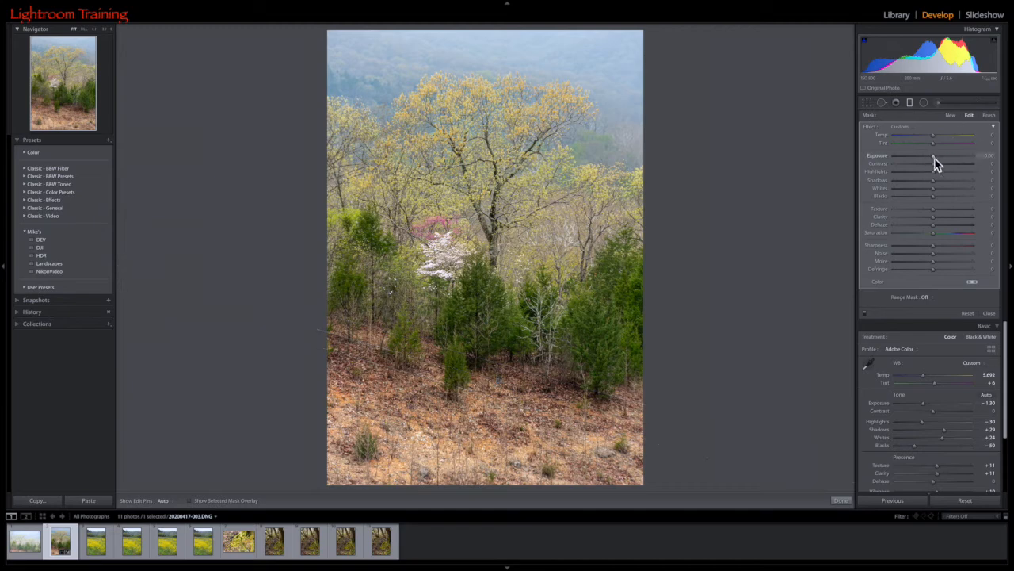
{"action": "left_click_drag", "start_coordinate": [933, 158], "coordinate": [935, 166]}
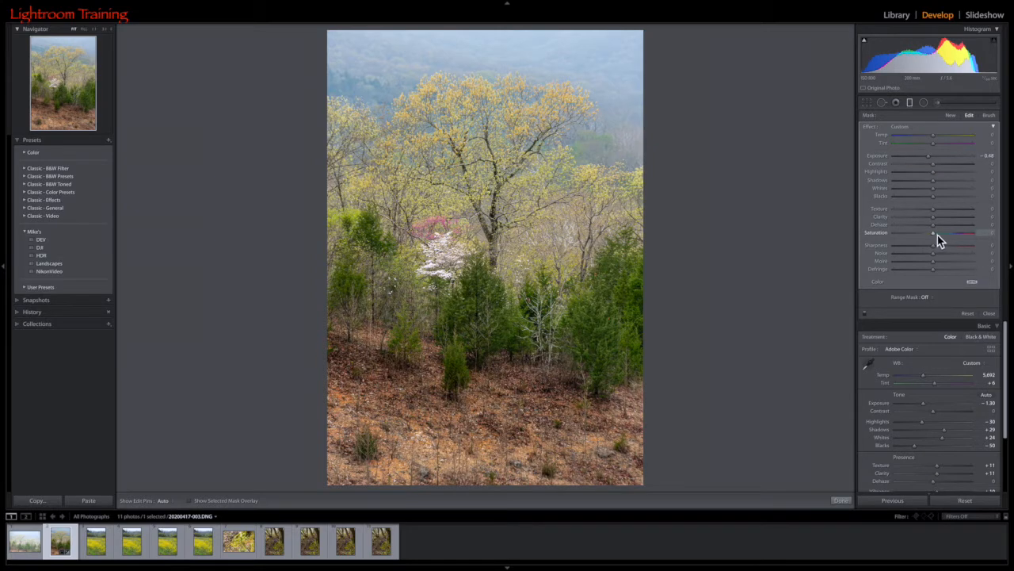
{"action": "left_click_drag", "start_coordinate": [933, 234], "coordinate": [931, 234]}
{"action": "left_click_drag", "start_coordinate": [931, 235], "coordinate": [931, 234]}
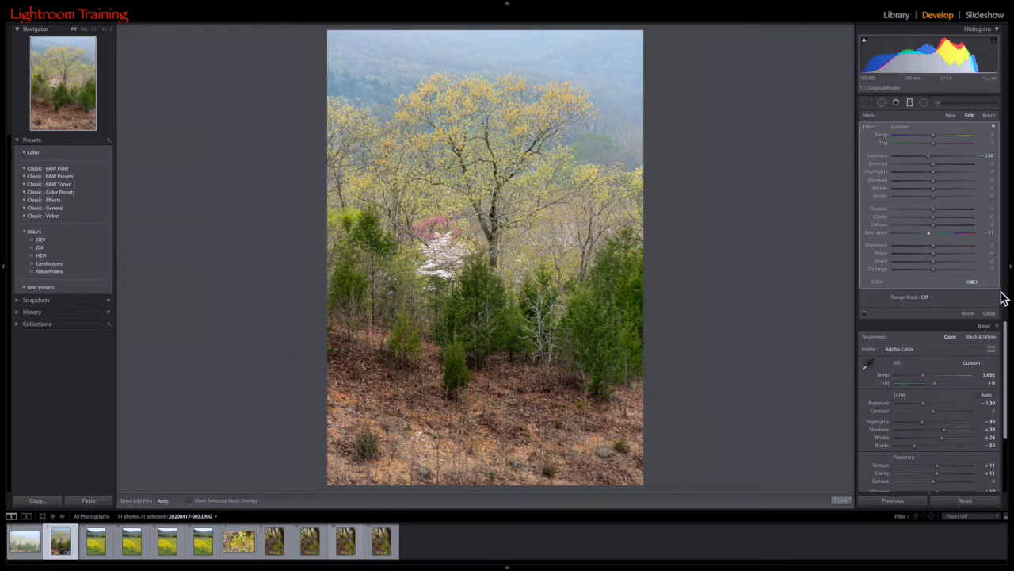
{"action": "left_click", "coordinate": [914, 104]}
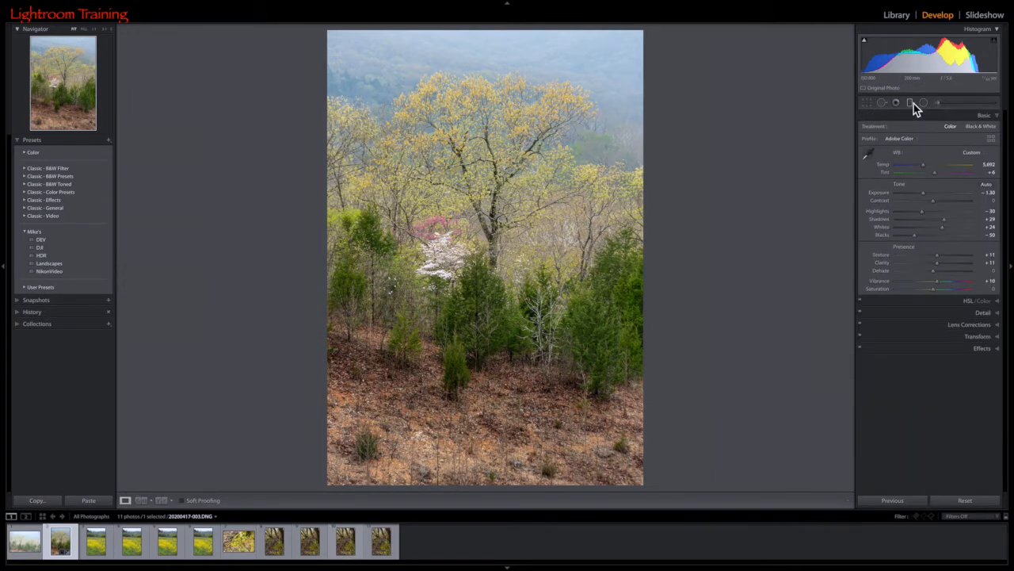
Set the sharpening Masking to 22 using the mask preview, so the hazy background is left out of the sharpening.
{"action": "left_click", "coordinate": [990, 314]}
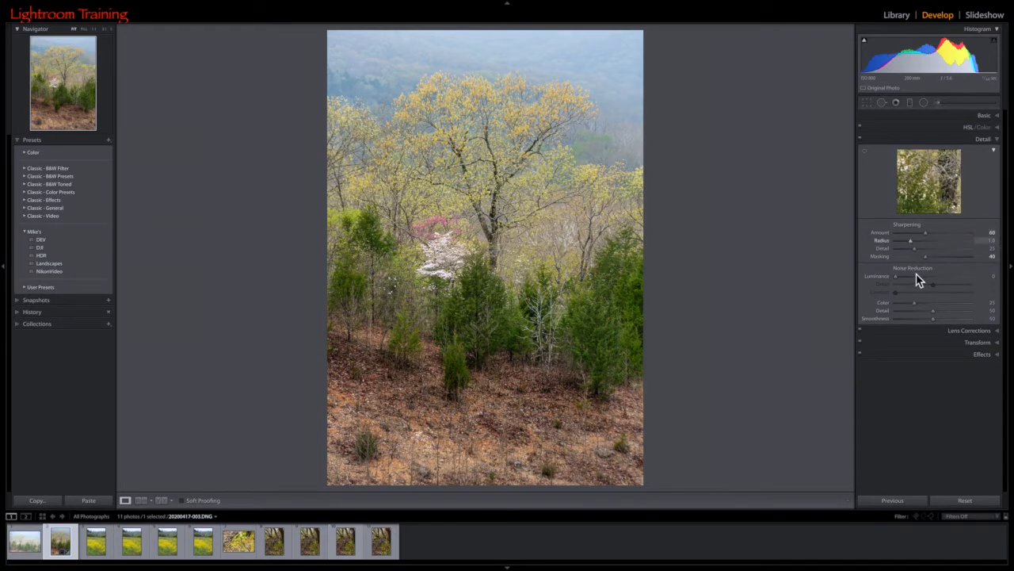
{"action": "left_click", "coordinate": [928, 259]}
{"action": "key", "text": "alt"}
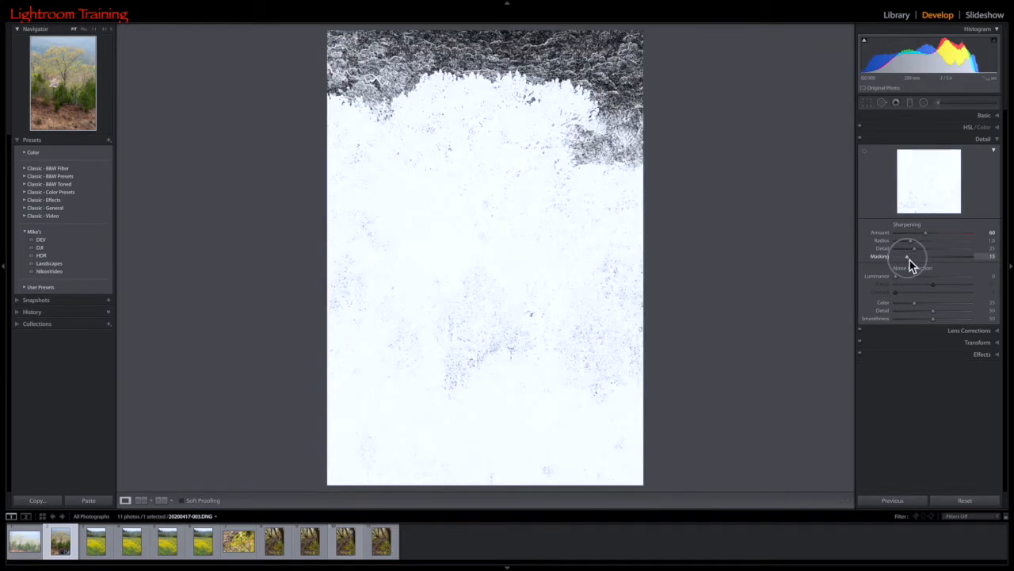
{"action": "left_click_drag", "start_coordinate": [910, 264], "coordinate": [917, 265]}
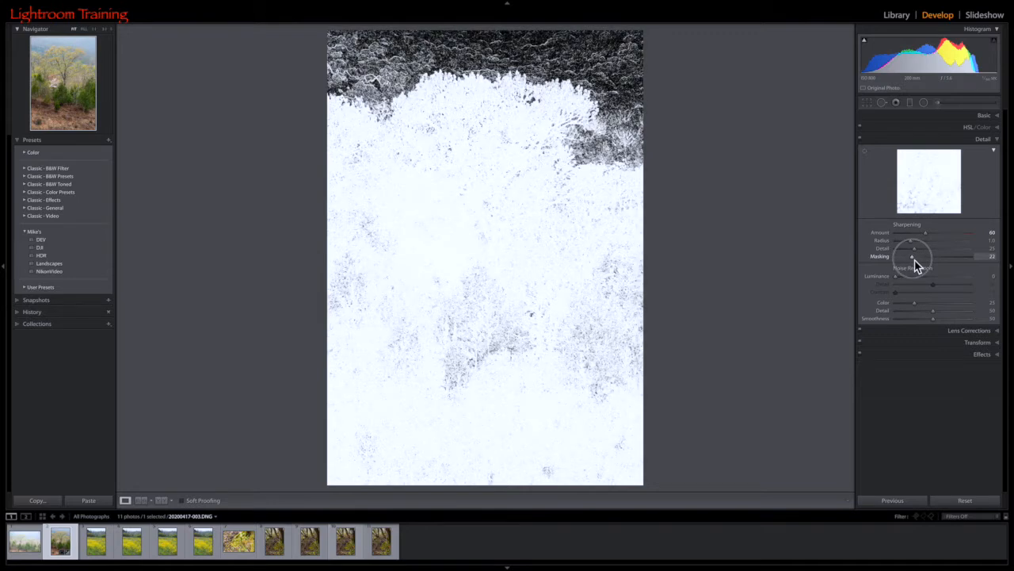
{"action": "left_click_drag", "start_coordinate": [917, 265], "coordinate": [915, 263]}
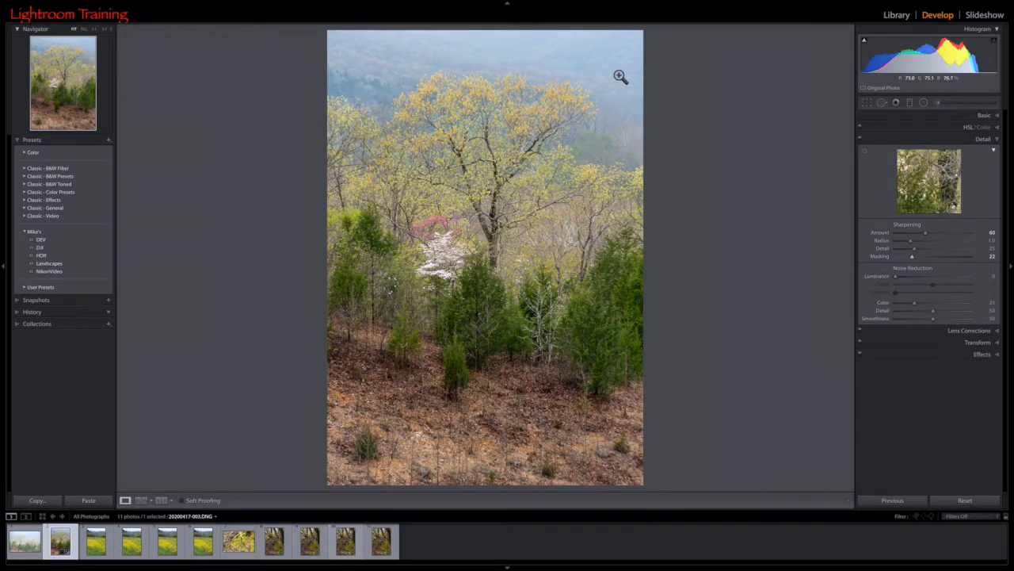
Set Orange saturation to −21, Yellow saturation to +22, Yellow luminance to +9 and Green luminance to −15, and compare with the original photo.
{"action": "mouse_move", "coordinate": [508, 569]}
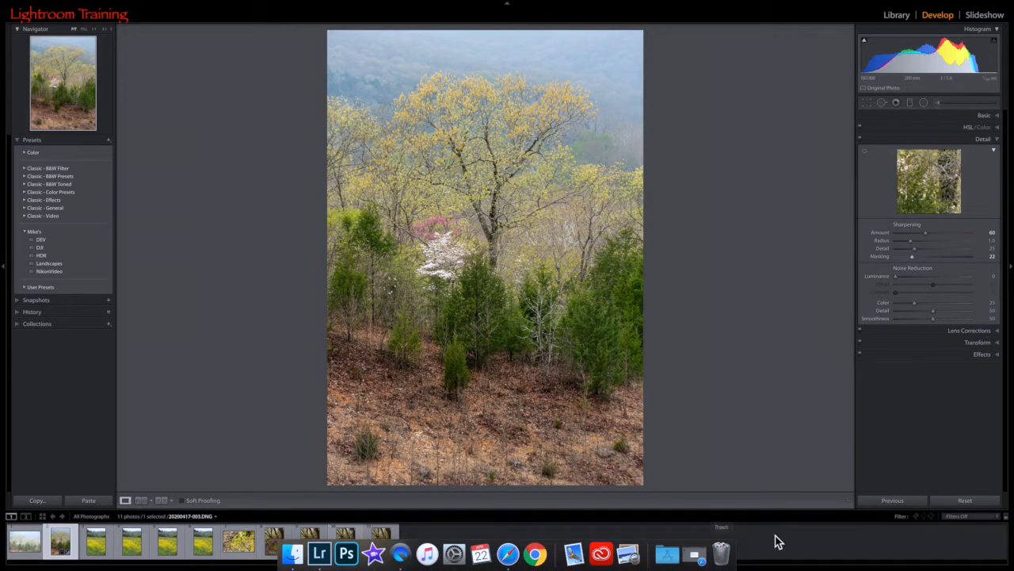
{"action": "left_click", "coordinate": [972, 128]}
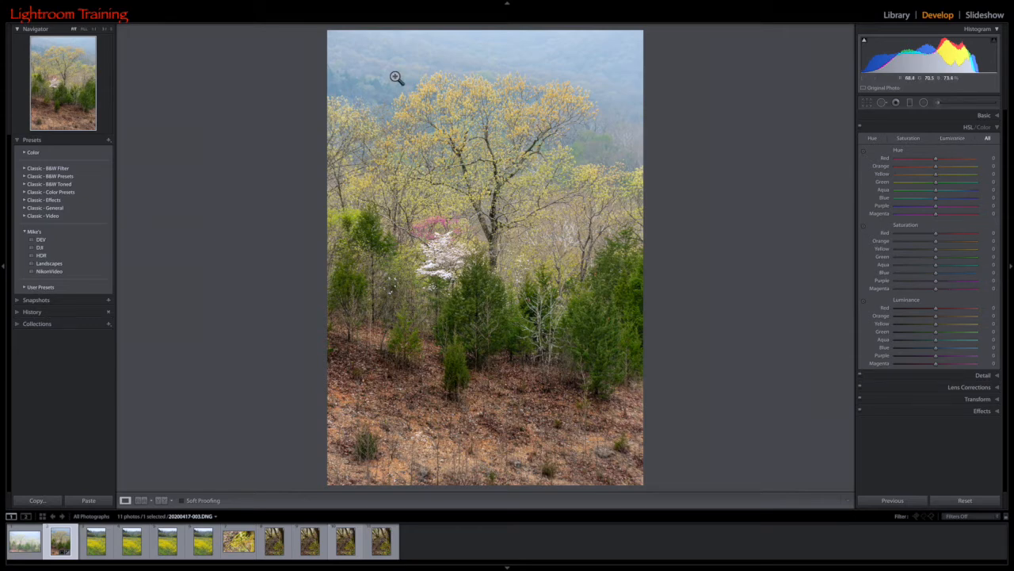
{"action": "left_click", "coordinate": [866, 231]}
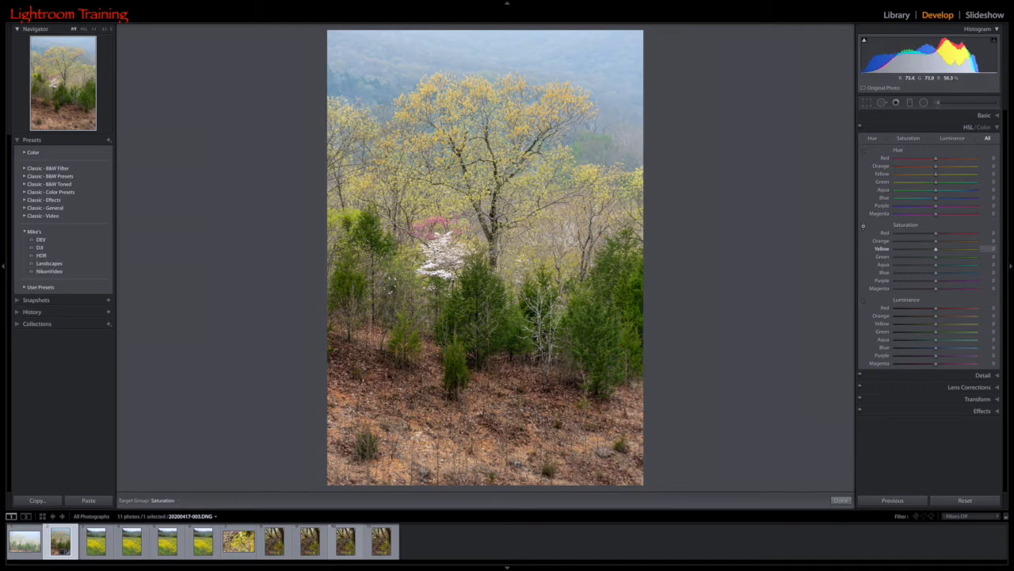
{"action": "left_click_drag", "start_coordinate": [485, 119], "coordinate": [477, 95]}
{"action": "left_click_drag", "start_coordinate": [485, 119], "coordinate": [485, 106]}
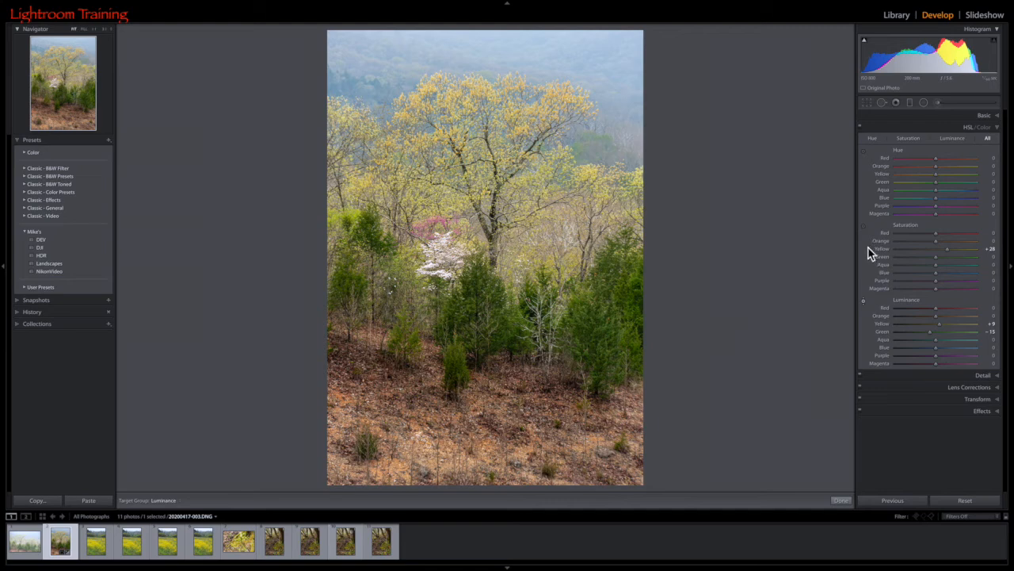
{"action": "left_click", "coordinate": [864, 225]}
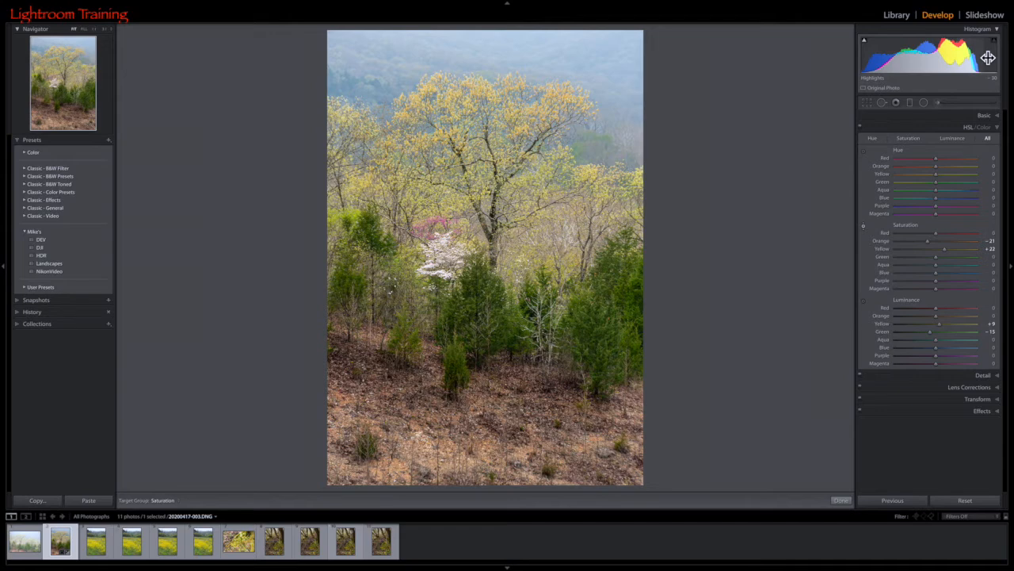
{"action": "key", "text": "backslash"}
{"action": "key", "text": "backslash"}
{"action": "key", "text": "backslash"}
{"action": "key", "text": "backslash"}
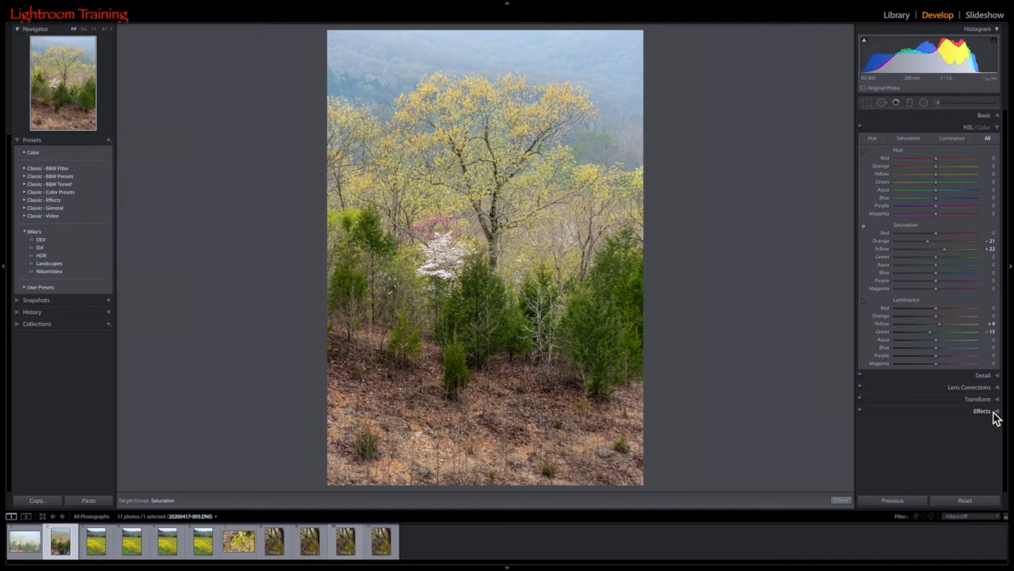
Add a radial filter centred on the middle trees and enlarge it until it spans nearly the whole hillside.
{"action": "left_click", "coordinate": [924, 106]}
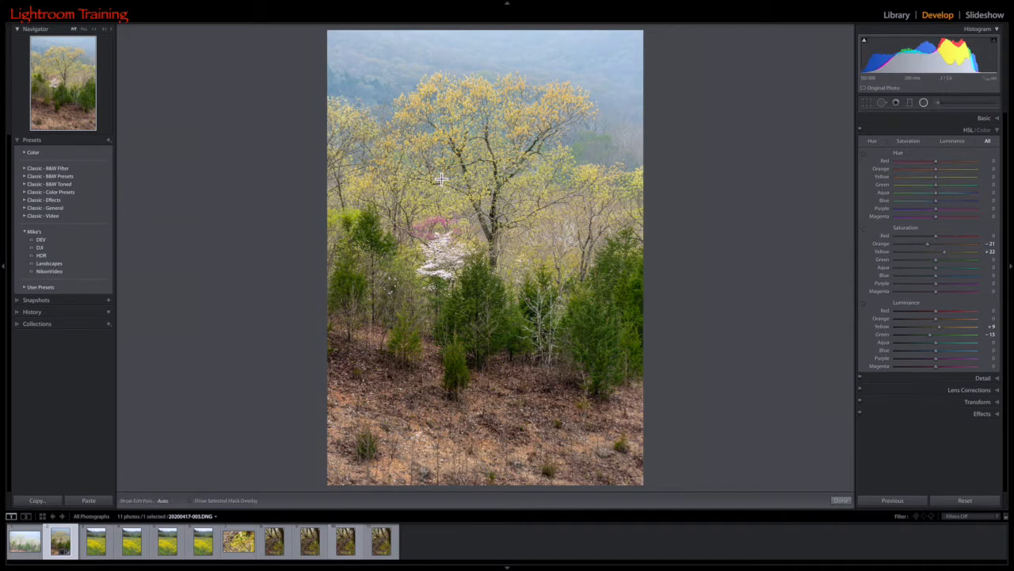
{"action": "left_click_drag", "start_coordinate": [469, 160], "coordinate": [567, 289]}
{"action": "left_click_drag", "start_coordinate": [501, 176], "coordinate": [520, 251]}
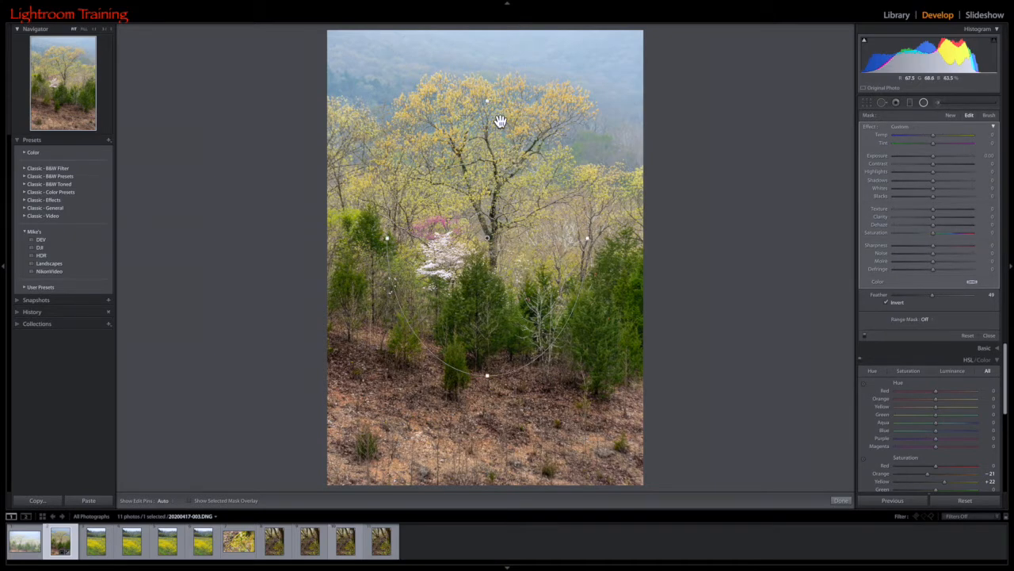
{"action": "left_click_drag", "start_coordinate": [493, 103], "coordinate": [491, 76]}
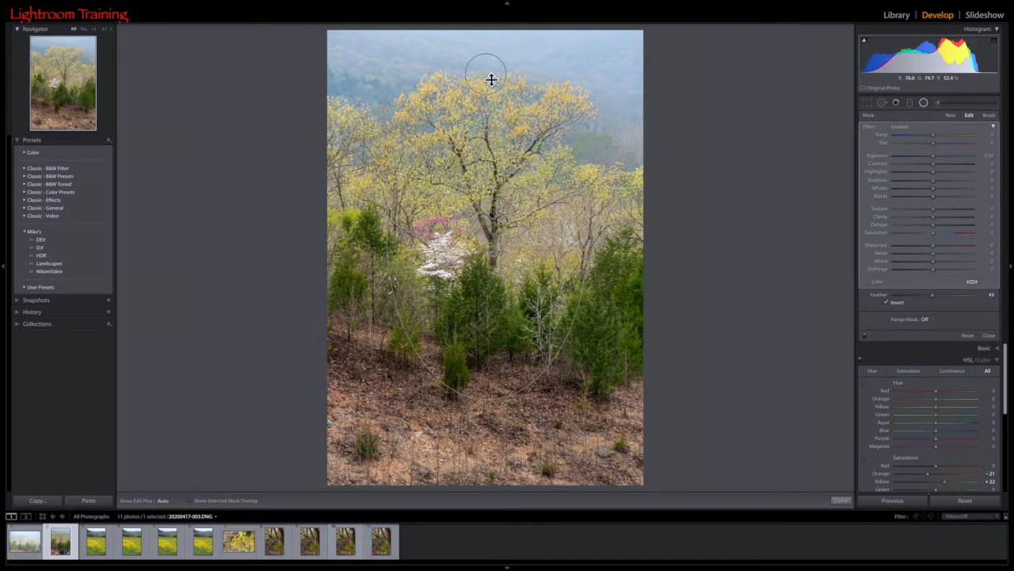
{"action": "left_click_drag", "start_coordinate": [589, 238], "coordinate": [641, 261]}
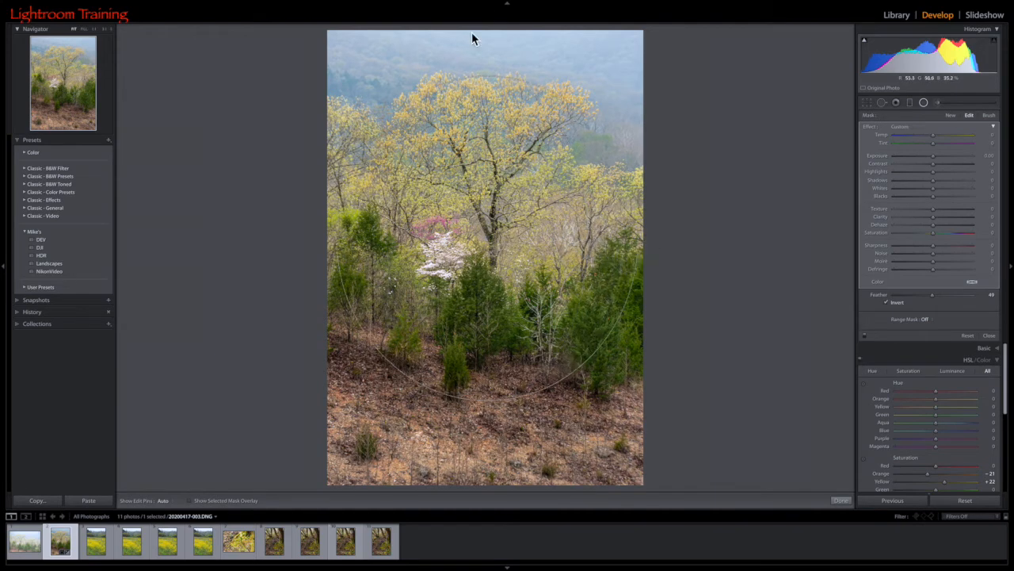
{"action": "left_click_drag", "start_coordinate": [493, 78], "coordinate": [496, 49]}
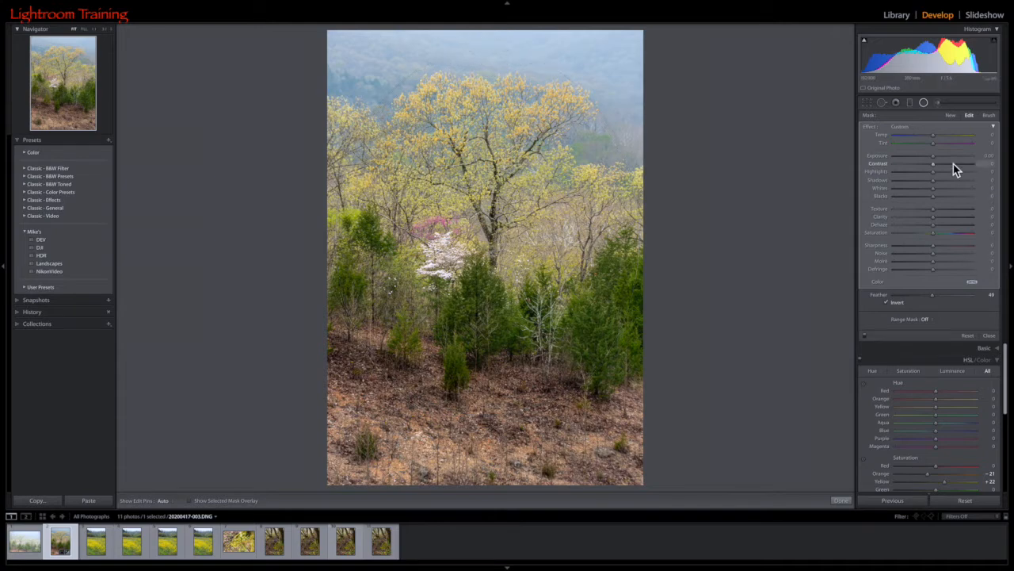
Turn off the radial filter's inversion and set its Exposure to −0.37.
{"action": "left_click_drag", "start_coordinate": [935, 162], "coordinate": [935, 159]}
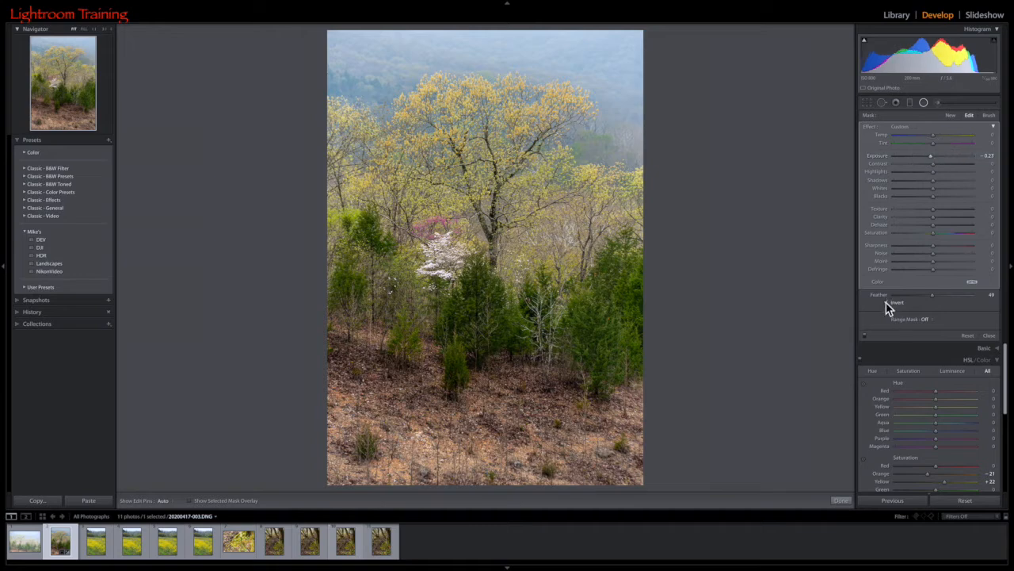
{"action": "left_click", "coordinate": [888, 302]}
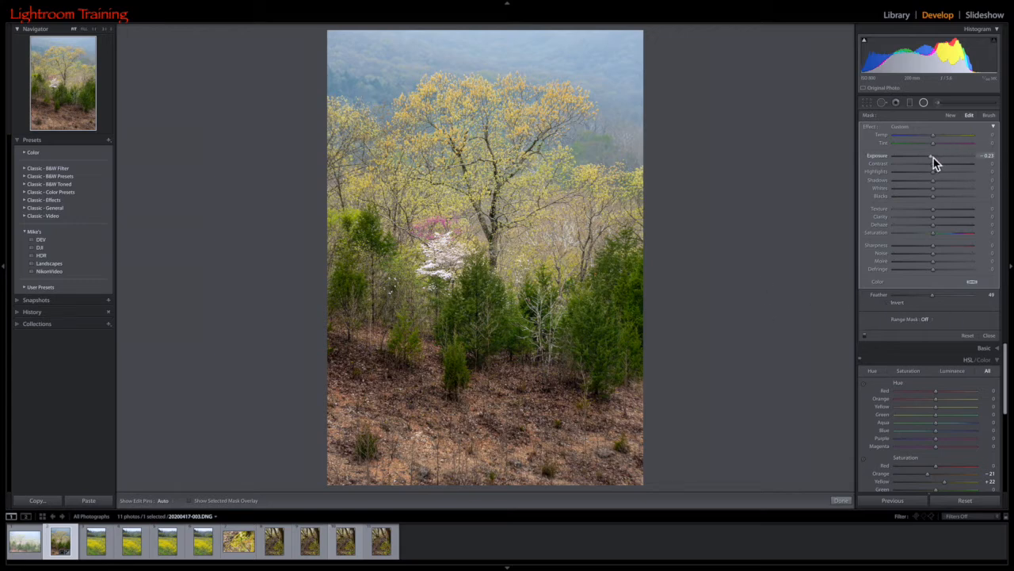
{"action": "left_click_drag", "start_coordinate": [933, 157], "coordinate": [932, 158]}
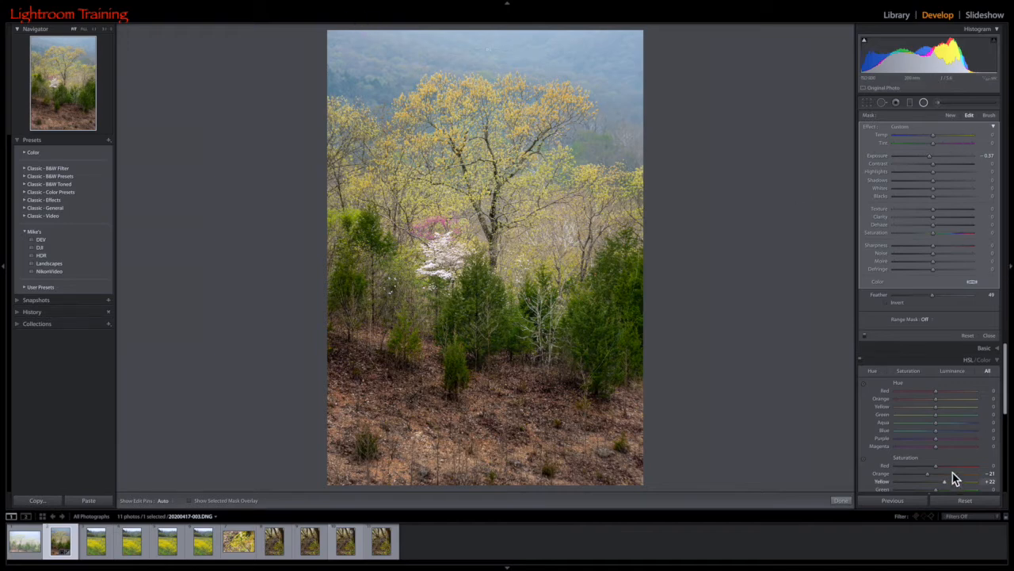
Raise Aqua saturation to +27 and Blue saturation to +36 by sampling the hazy background hills with the targeted adjustment.
{"action": "scroll", "coordinate": [968, 390], "scroll_direction": "down", "scroll_amount": 2}
{"action": "scroll", "coordinate": [903, 403], "scroll_direction": "down", "scroll_amount": 3}
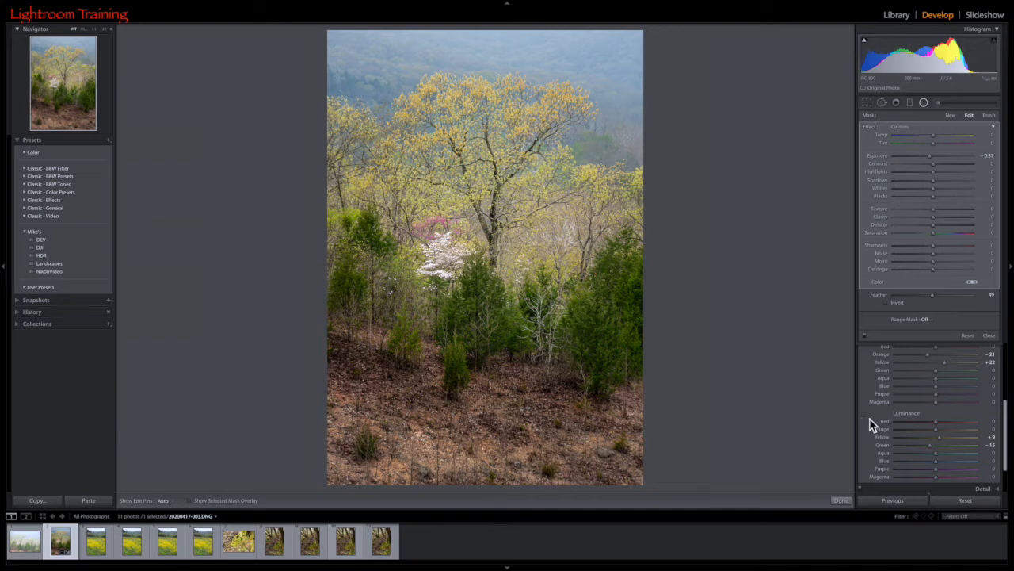
{"action": "scroll", "coordinate": [868, 424], "scroll_direction": "up", "scroll_amount": 1}
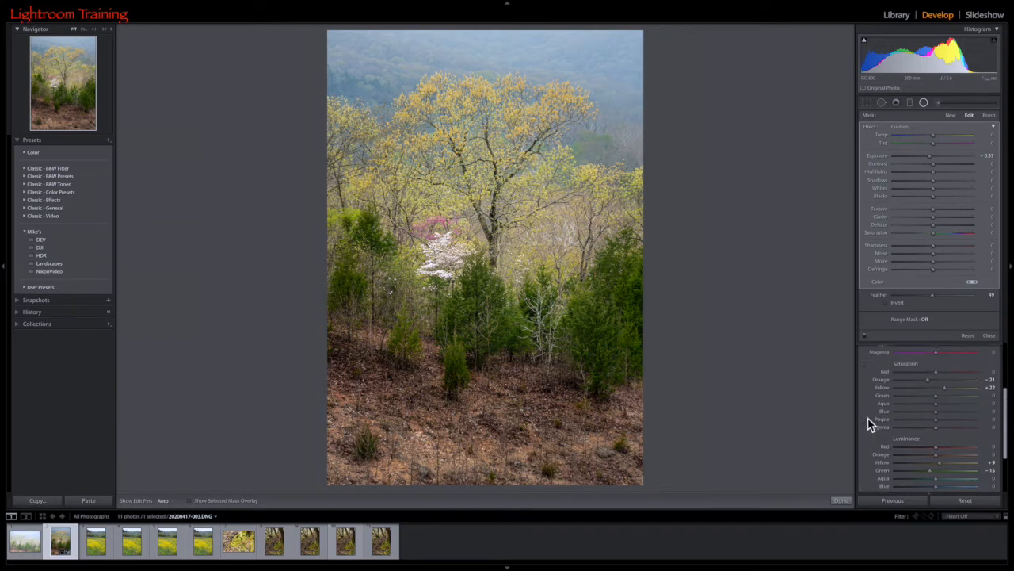
{"action": "left_click", "coordinate": [866, 369]}
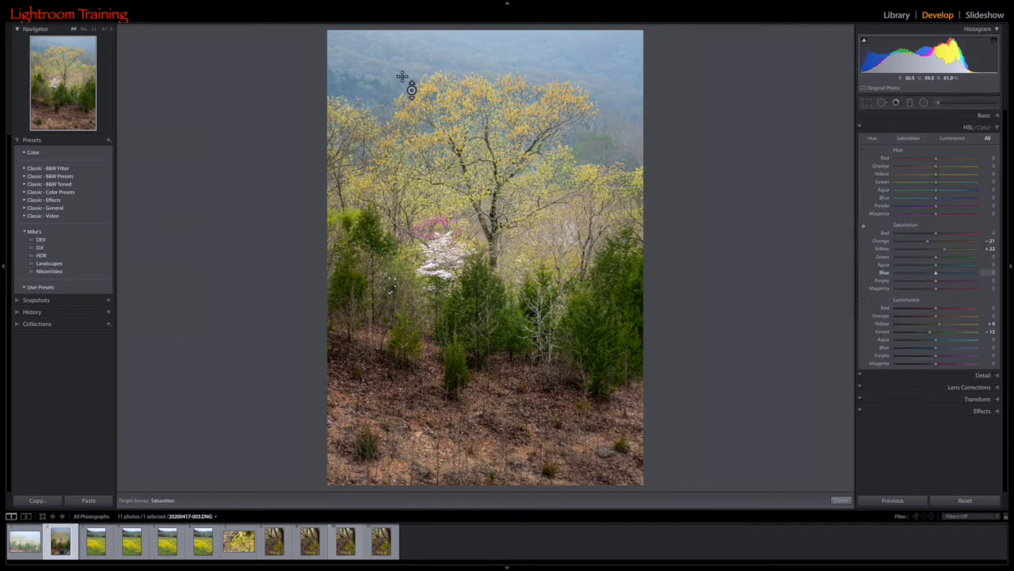
{"action": "left_click_drag", "start_coordinate": [615, 146], "coordinate": [614, 146]}
Set the overall Exposure to −1.20, compare with the original photo, and open the Transform settings.
{"action": "left_click", "coordinate": [925, 53]}
{"action": "left_click_drag", "start_coordinate": [925, 53], "coordinate": [929, 53]}
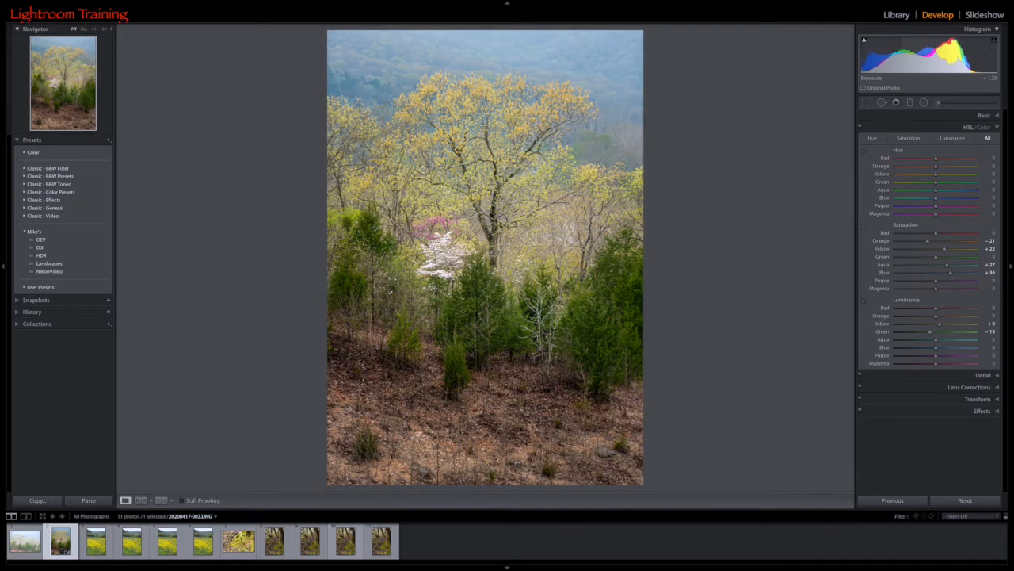
{"action": "mouse_move", "coordinate": [668, 567]}
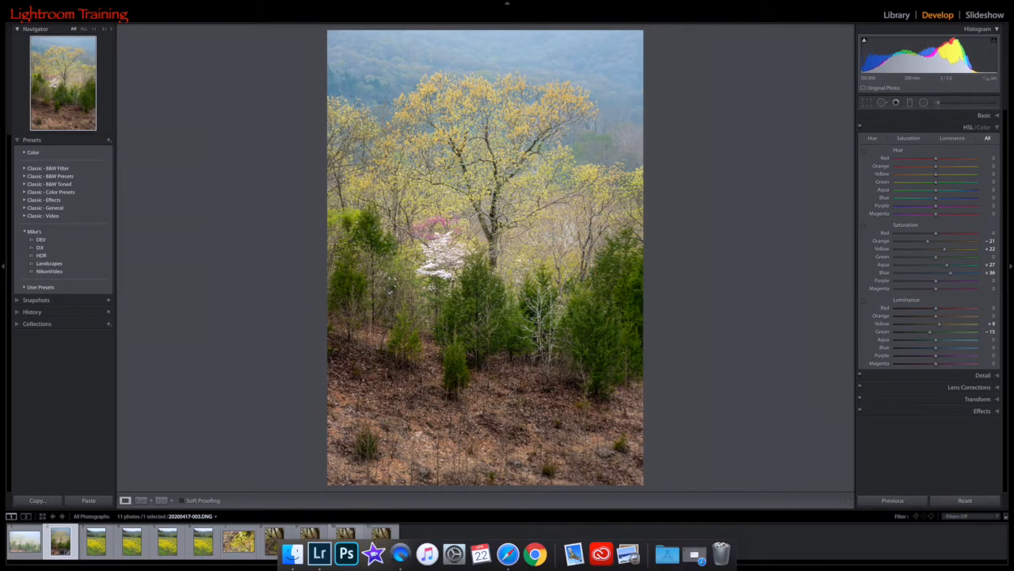
{"action": "key", "text": "backslash"}
{"action": "key", "text": "backslash"}
{"action": "left_click", "coordinate": [978, 401]}
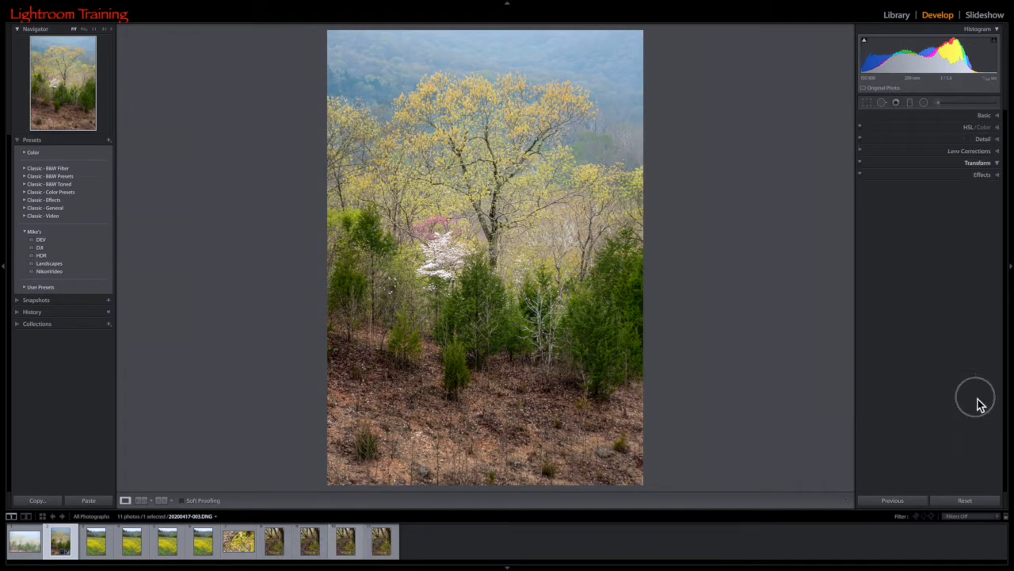
{"action": "left_click", "coordinate": [920, 189]}
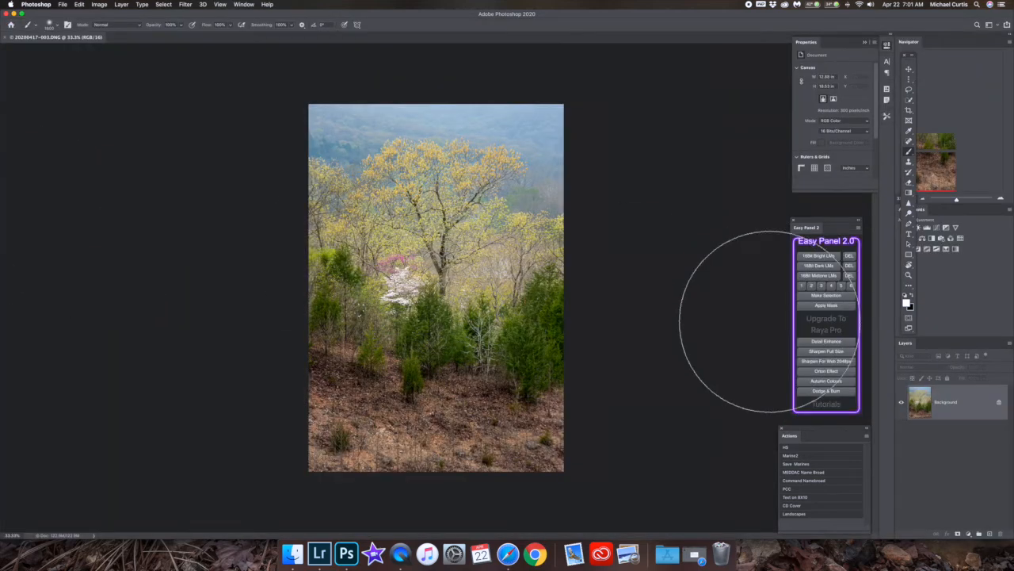
Run the Landscapes action on the photo in Photoshop, continuing past the unavailable Deselect Layers command.
{"action": "scroll", "coordinate": [773, 322], "scroll_direction": "up", "scroll_amount": 2}
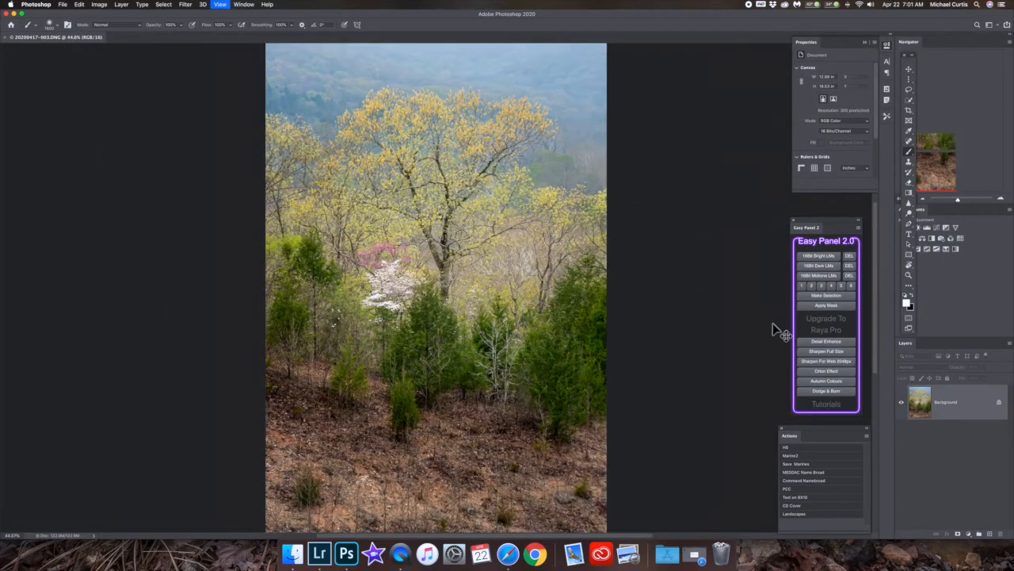
{"action": "left_click", "coordinate": [800, 515]}
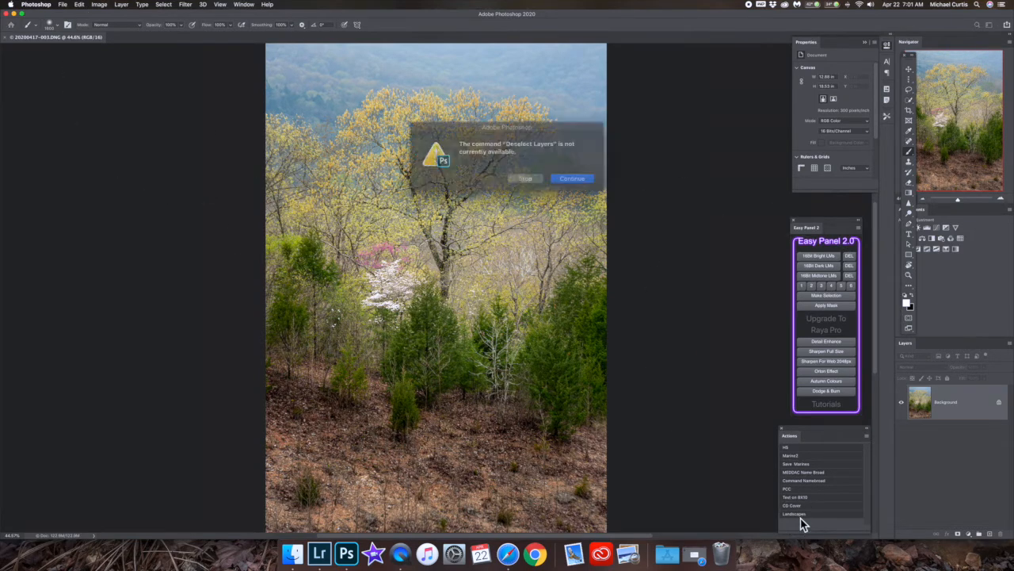
{"action": "left_click", "coordinate": [567, 183]}
{"action": "left_click", "coordinate": [567, 181]}
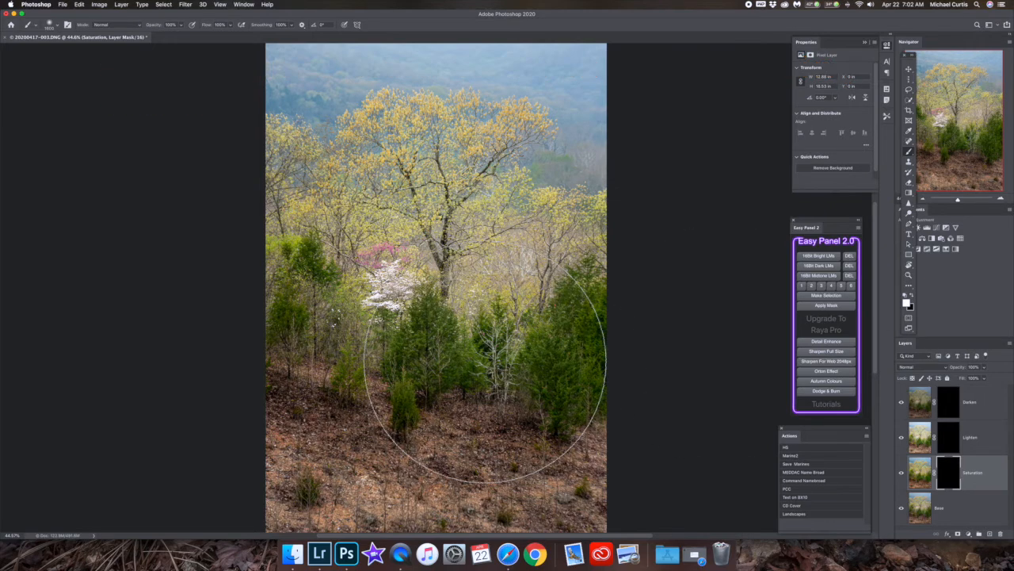
Paint white with a smaller brush on the Saturation layer's mask over the yellow tree crowns and the blossoms.
{"action": "key", "text": "bracketleft"}
{"action": "key", "text": "bracketleft"}
{"action": "key", "text": "bracketleft"}
{"action": "key", "text": "bracketleft"}
{"action": "key", "text": "bracketleft"}
{"action": "key", "text": "bracketleft"}
{"action": "key", "text": "bracketleft"}
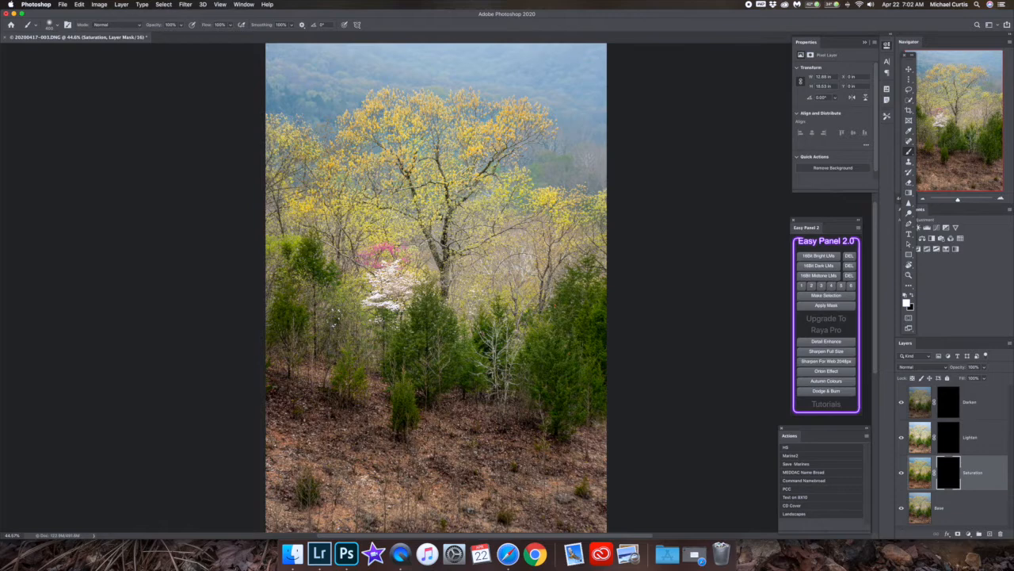
{"action": "mouse_move", "coordinate": [398, 127]}
{"action": "left_mouse_down"}
{"action": "mouse_move", "coordinate": [385, 115]}
{"action": "mouse_move", "coordinate": [386, 142]}
{"action": "mouse_move", "coordinate": [508, 225]}
{"action": "left_mouse_up"}
Paint white on the Darken layer's mask over the foreground slope and small spots above it, and compare with the layer hidden.
{"action": "left_click", "coordinate": [949, 404]}
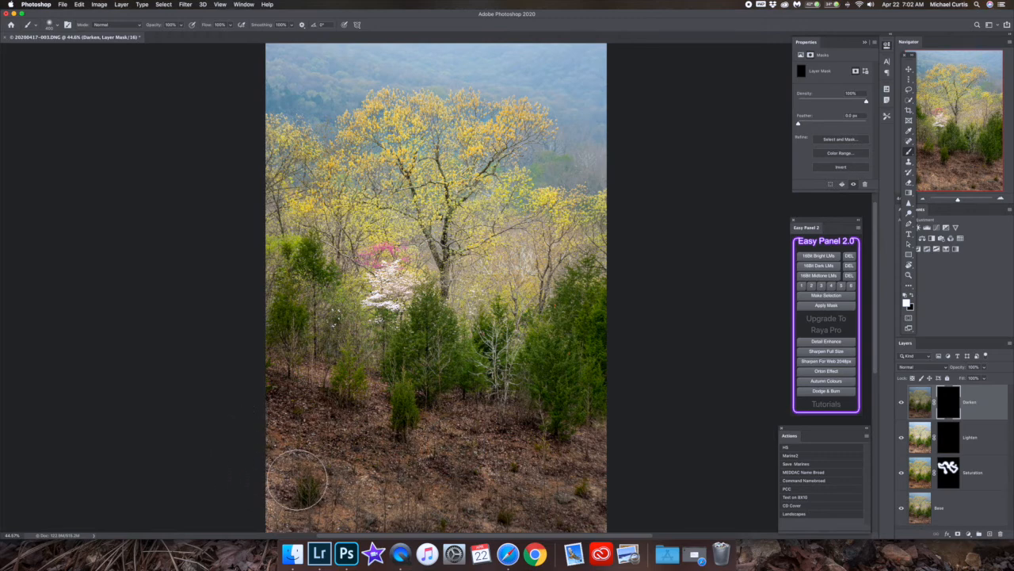
{"action": "mouse_move", "coordinate": [360, 509]}
{"action": "left_mouse_down"}
{"action": "mouse_move", "coordinate": [395, 516]}
{"action": "mouse_move", "coordinate": [436, 514]}
{"action": "left_mouse_up"}
{"action": "key", "text": "bracketright"}
{"action": "key", "text": "bracketright"}
{"action": "key", "text": "bracketright"}
{"action": "key", "text": "bracketright"}
{"action": "key", "text": "bracketright"}
{"action": "key", "text": "bracketright"}
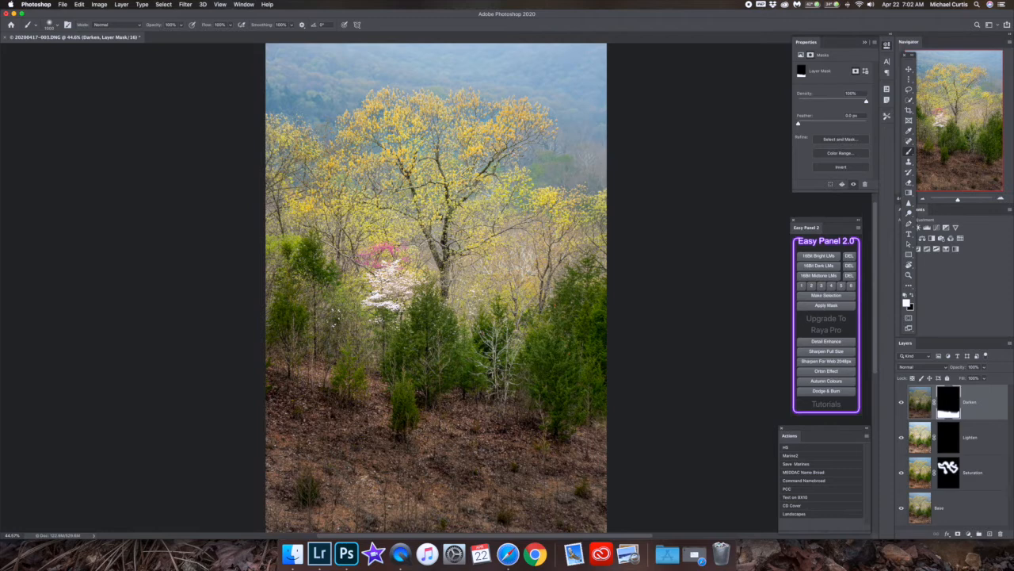
{"action": "key", "text": "bracketleft"}
{"action": "key", "text": "bracketleft"}
{"action": "key", "text": "bracketleft"}
{"action": "key", "text": "bracketleft"}
{"action": "key", "text": "bracketleft"}
{"action": "key", "text": "bracketleft"}
{"action": "key", "text": "bracketleft"}
{"action": "key", "text": "bracketleft"}
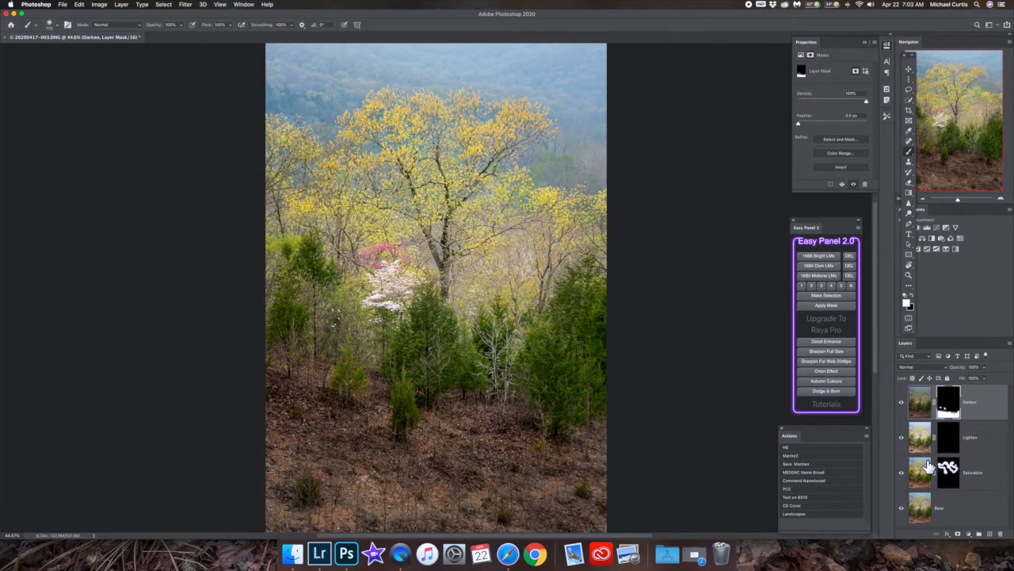
{"action": "left_click", "coordinate": [903, 408]}
{"action": "left_click", "coordinate": [903, 408]}
{"action": "left_click", "coordinate": [903, 407]}
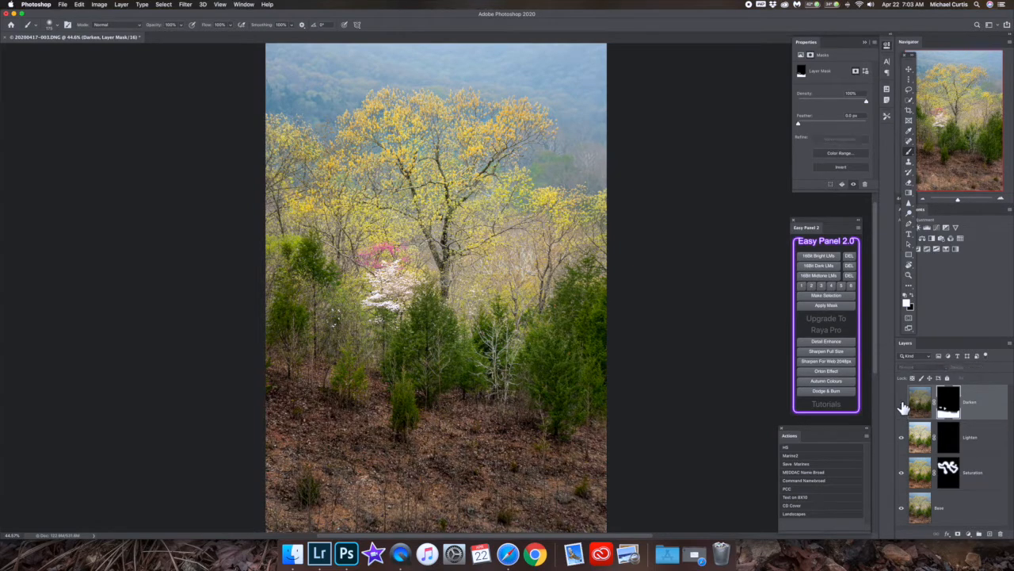
{"action": "left_click", "coordinate": [903, 407]}
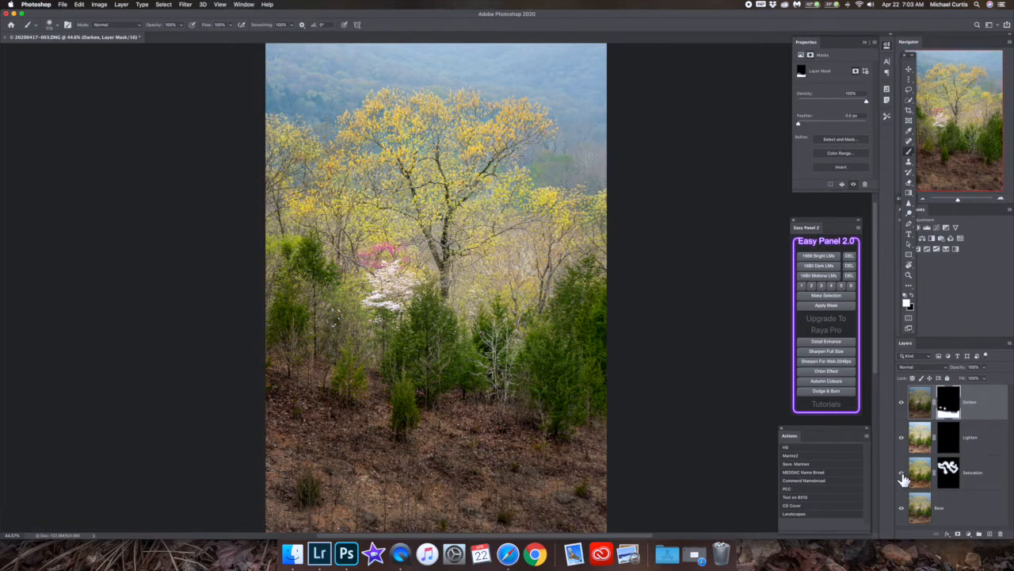
Paint small highlights on the Lighten layer's mask over the evergreens and bare trees, and compare with the layer hidden.
{"action": "left_click", "coordinate": [949, 442]}
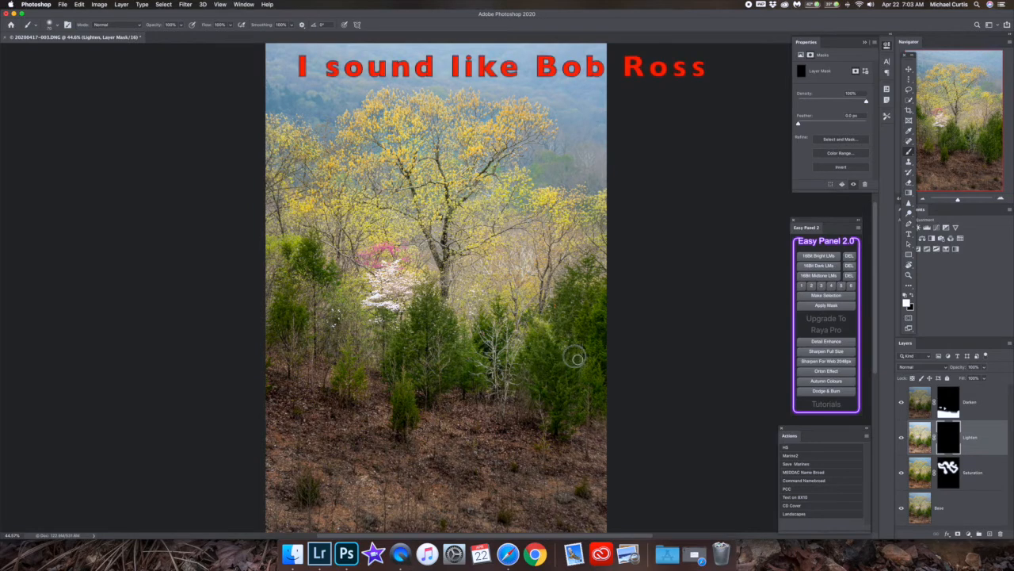
{"action": "mouse_move", "coordinate": [586, 275]}
{"action": "left_mouse_down"}
{"action": "mouse_move", "coordinate": [560, 302]}
{"action": "mouse_move", "coordinate": [567, 316]}
{"action": "left_mouse_up"}
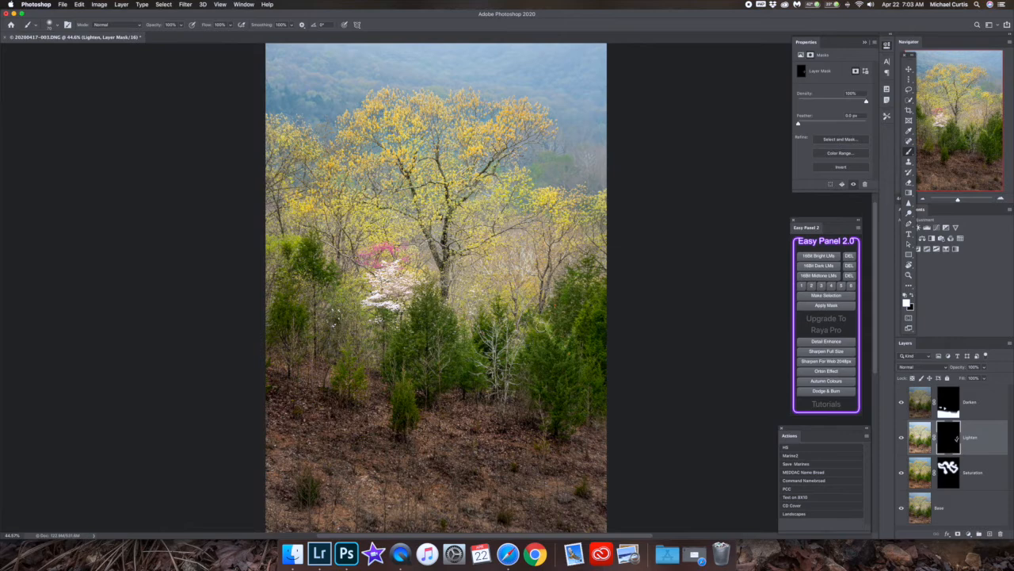
{"action": "left_click_drag", "start_coordinate": [532, 340], "coordinate": [508, 370]}
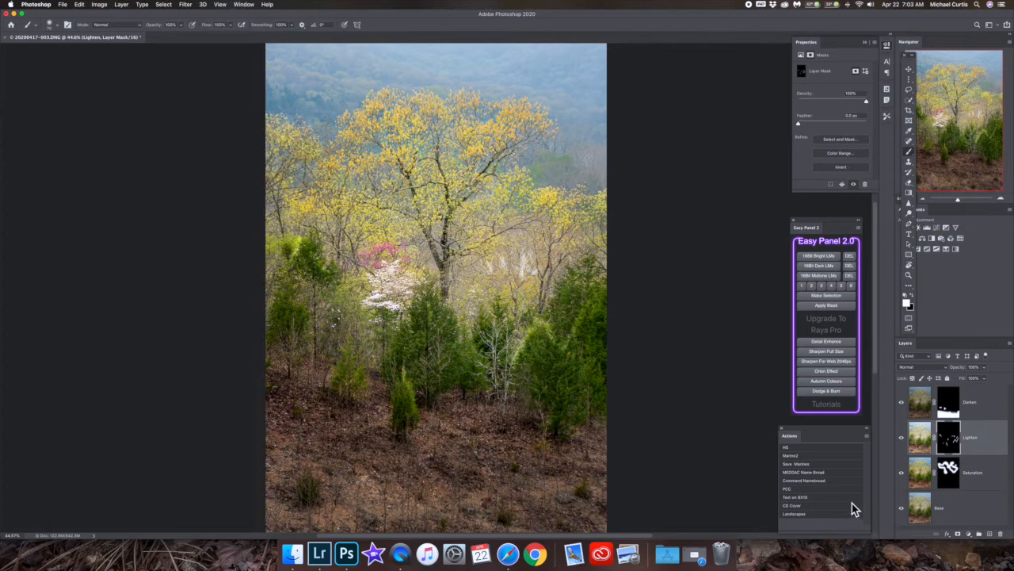
{"action": "left_click", "coordinate": [902, 438]}
{"action": "left_click", "coordinate": [902, 438]}
Set the Lighten layer's opacity to 54% and its mask feather to about 36 px, and compare with the layer hidden.
{"action": "left_click", "coordinate": [985, 378]}
{"action": "left_click_drag", "start_coordinate": [988, 385], "coordinate": [972, 388]}
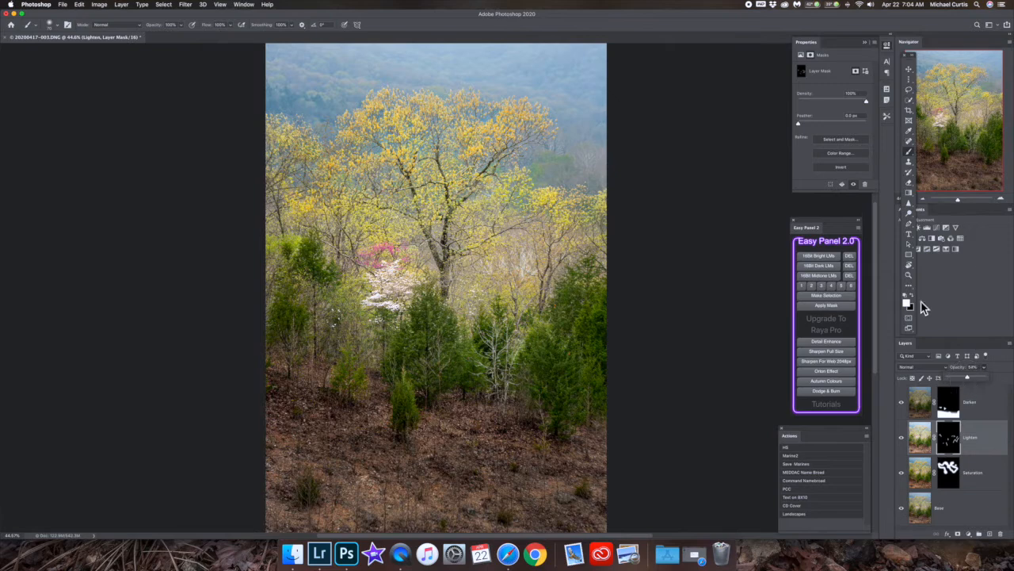
{"action": "left_click", "coordinate": [828, 125]}
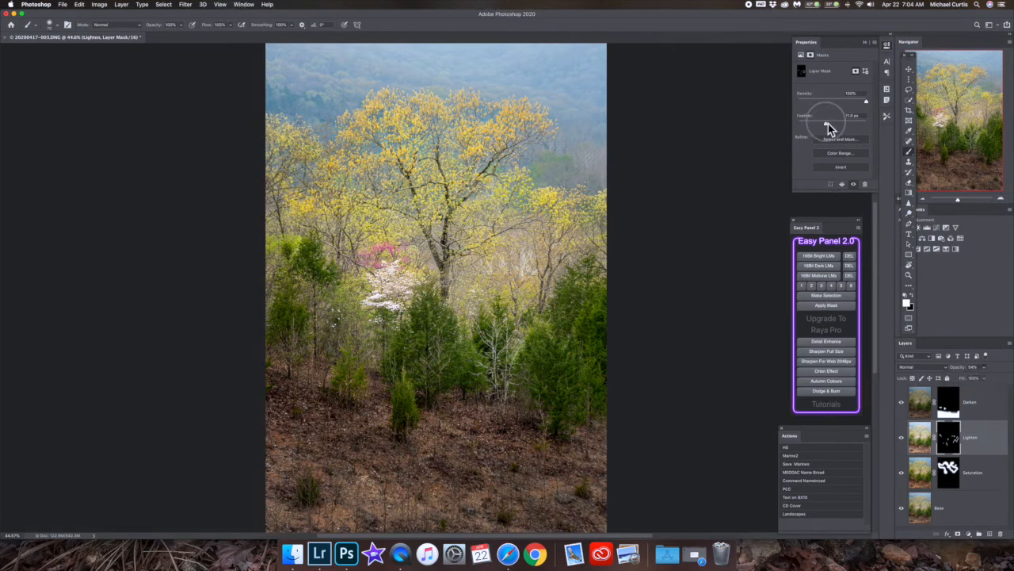
{"action": "left_click_drag", "start_coordinate": [827, 123], "coordinate": [830, 123]}
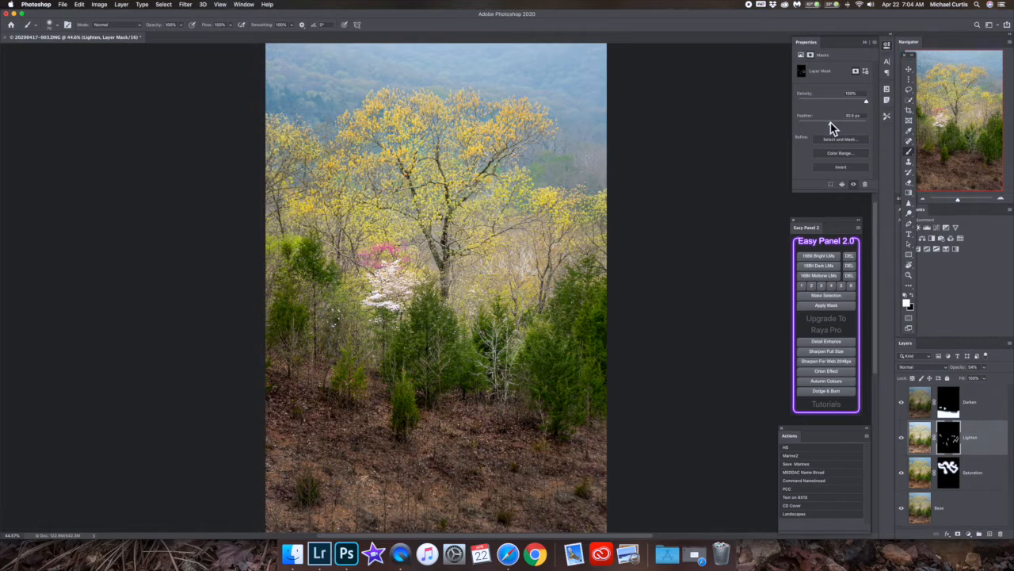
{"action": "left_click", "coordinate": [903, 442]}
{"action": "left_click", "coordinate": [905, 444]}
{"action": "left_click", "coordinate": [905, 444]}
{"action": "left_click", "coordinate": [905, 444]}
{"action": "left_click", "coordinate": [905, 444]}
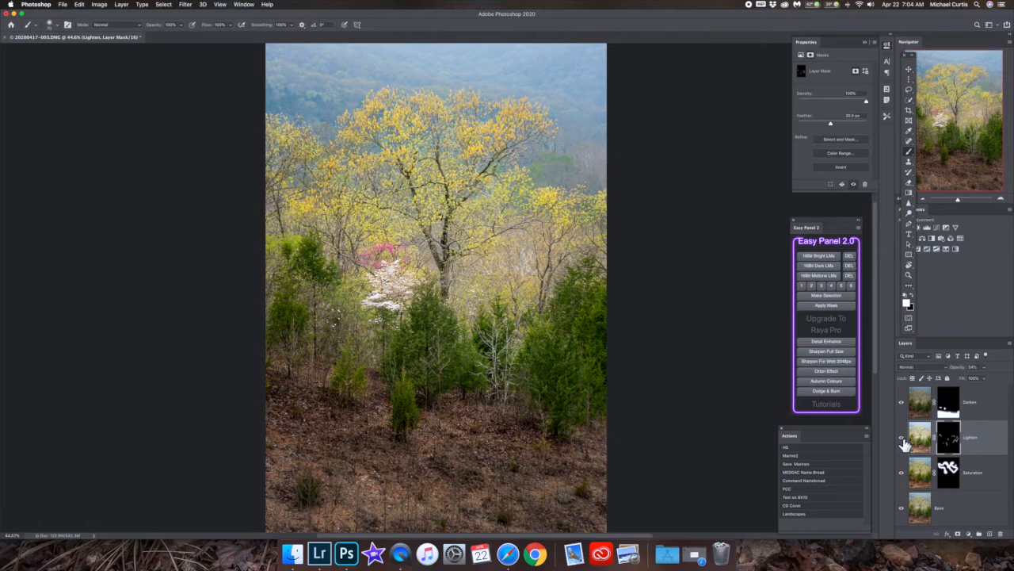
Fine-tune the Lighten layer's opacity and check its effect by hiding and showing the layer.
{"action": "left_click", "coordinate": [987, 368]}
{"action": "left_click_drag", "start_coordinate": [980, 379], "coordinate": [979, 379]}
{"action": "left_click", "coordinate": [905, 442]}
{"action": "left_click", "coordinate": [905, 442]}
{"action": "left_click", "coordinate": [905, 442]}
Reduce the Darken layer's opacity to about 70%, feather its mask, and compare with the layer hidden.
{"action": "left_click", "coordinate": [905, 407]}
{"action": "left_click", "coordinate": [904, 406]}
{"action": "left_click", "coordinate": [946, 406]}
{"action": "left_click", "coordinate": [985, 367]}
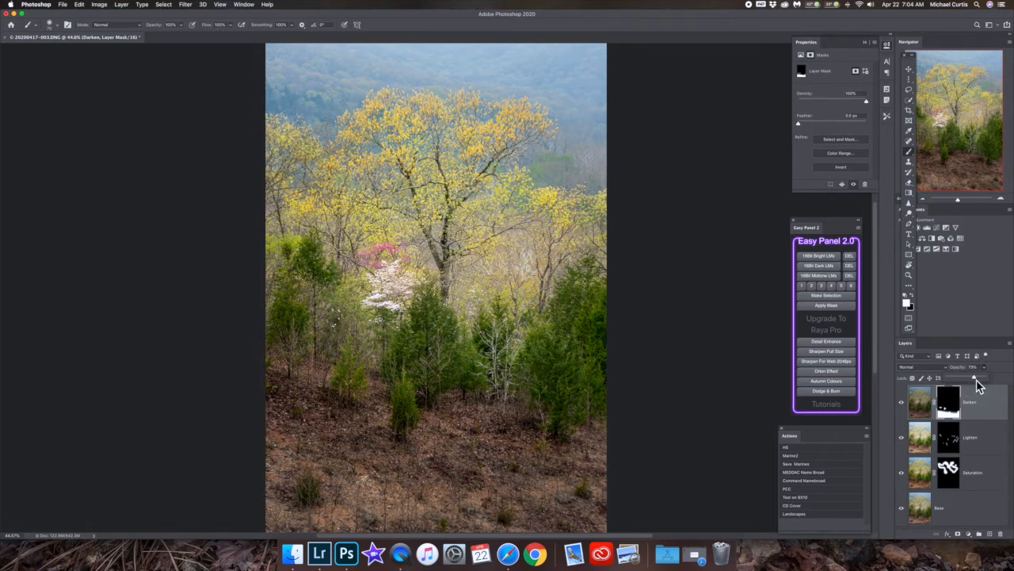
{"action": "left_click", "coordinate": [842, 123]}
{"action": "left_click", "coordinate": [901, 402]}
{"action": "left_click", "coordinate": [901, 405]}
{"action": "left_click", "coordinate": [901, 404]}
{"action": "left_click", "coordinate": [901, 404]}
Lower the Saturation layer's opacity and compare the photo with the layer hidden and shown.
{"action": "left_click", "coordinate": [949, 475]}
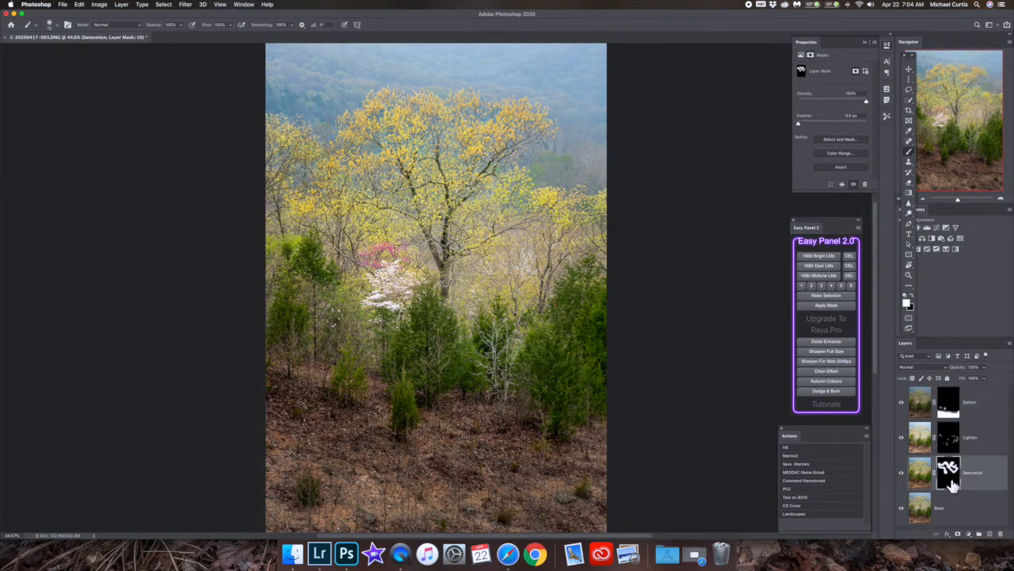
{"action": "left_click", "coordinate": [985, 367]}
{"action": "left_click_drag", "start_coordinate": [987, 378], "coordinate": [974, 378]}
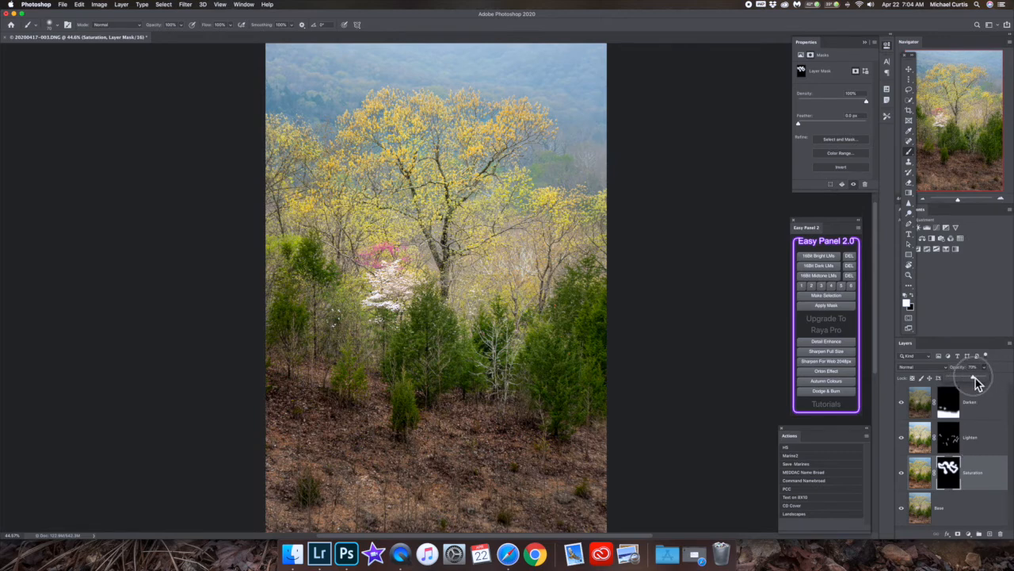
{"action": "left_click", "coordinate": [902, 473]}
{"action": "left_click", "coordinate": [902, 474]}
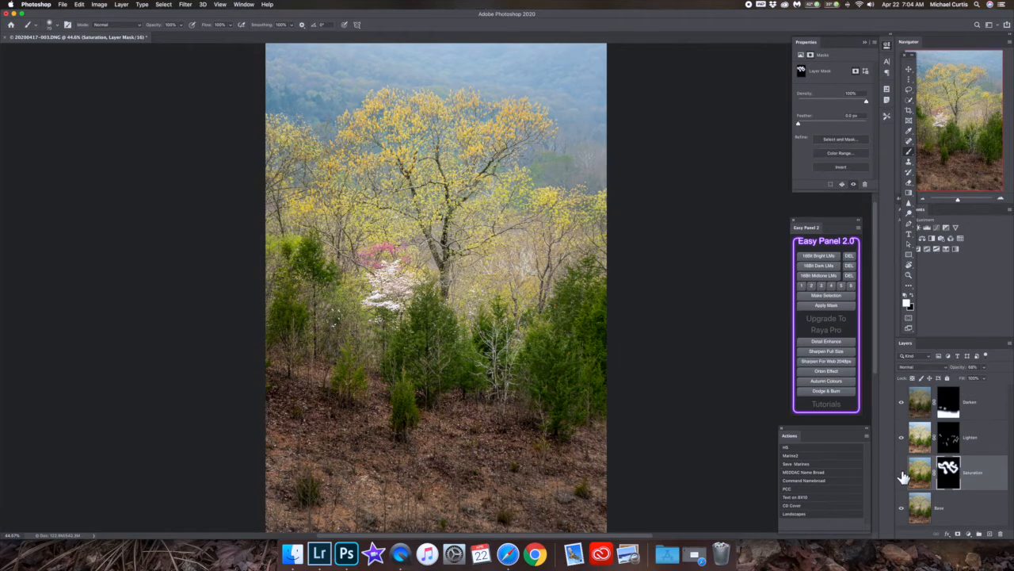
Flatten the image and run the Detail Enhance action, accepting its Surface Blur with a 34-pixel radius.
{"action": "right_click", "coordinate": [979, 489]}
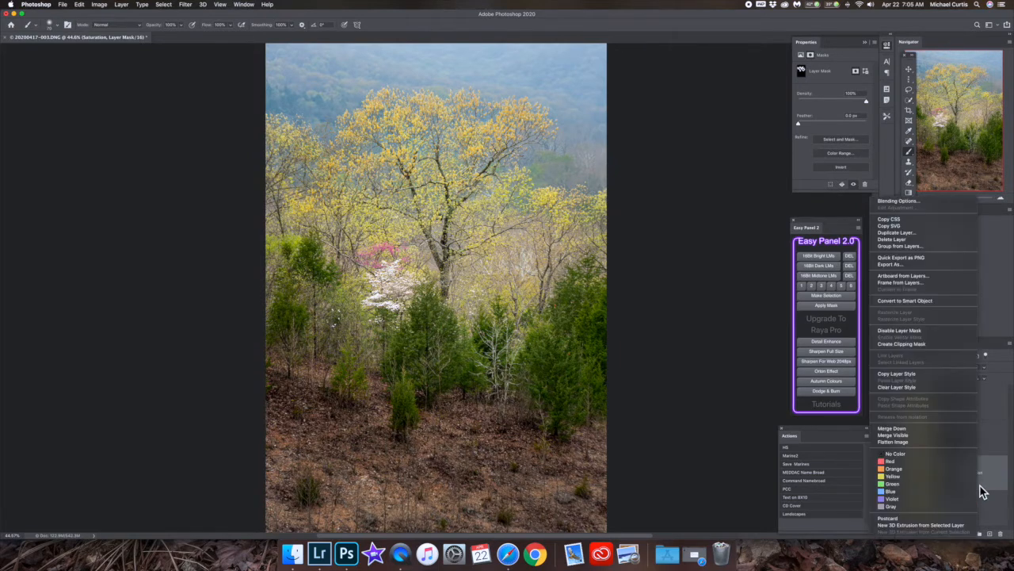
{"action": "left_click", "coordinate": [894, 441]}
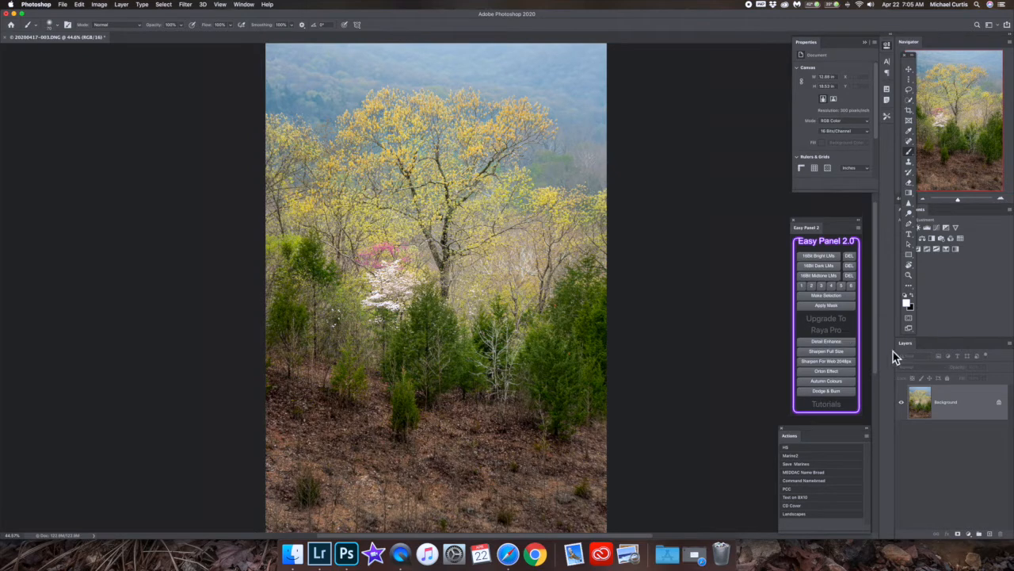
{"action": "left_click", "coordinate": [842, 345]}
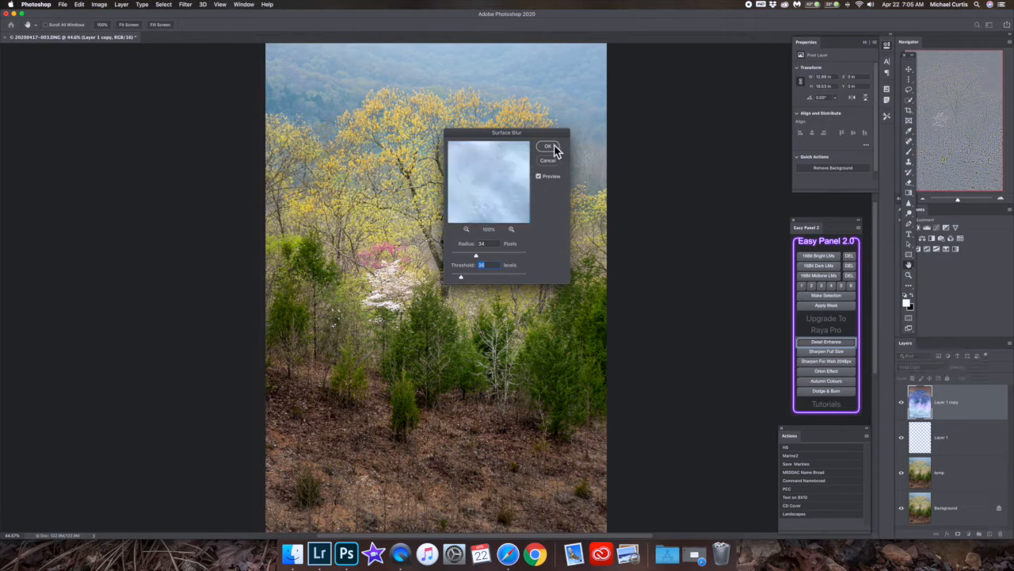
{"action": "left_click", "coordinate": [550, 148]}
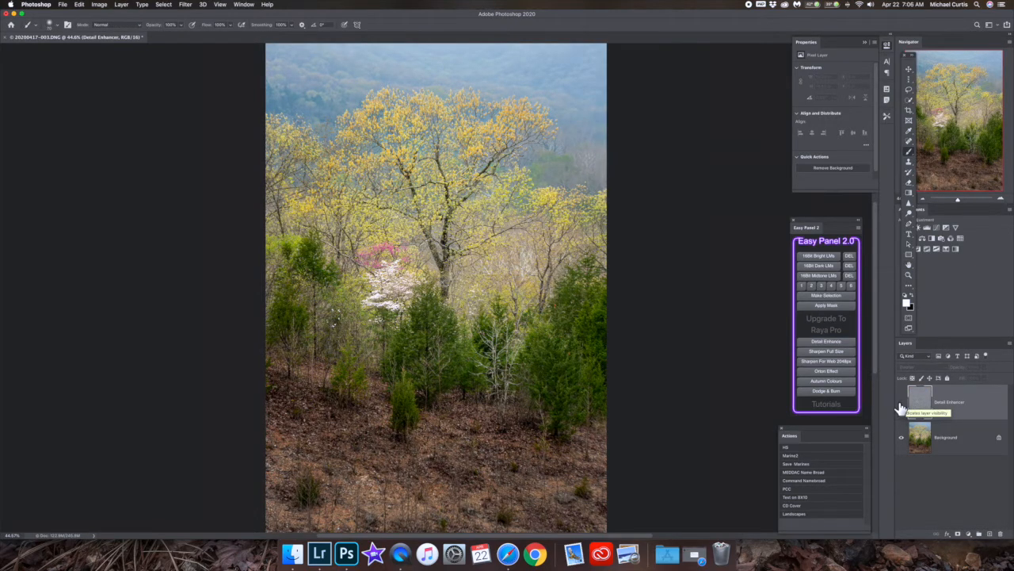
{"action": "left_click", "coordinate": [900, 408]}
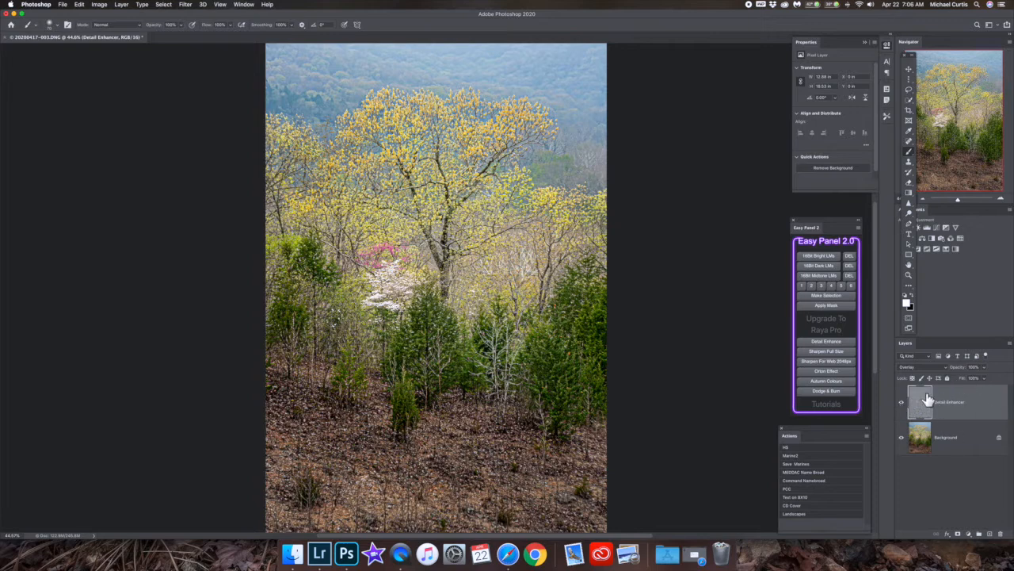
Add a black mask to the Detail Enhancer layer and paint white over the evergreens, flowering trees and yellow foliage with a larger brush.
{"action": "left_click", "coordinate": [957, 535], "text": "alt"}
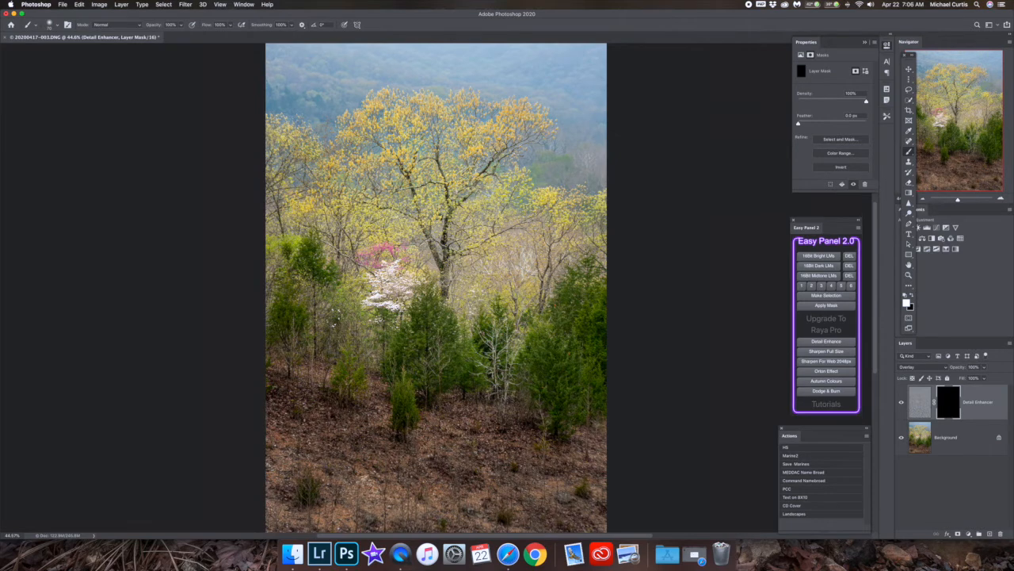
{"action": "key", "text": "bracketright"}
{"action": "key", "text": "bracketright"}
{"action": "key", "text": "bracketright"}
{"action": "key", "text": "bracketright"}
{"action": "key", "text": "bracketright"}
{"action": "key", "text": "bracketright"}
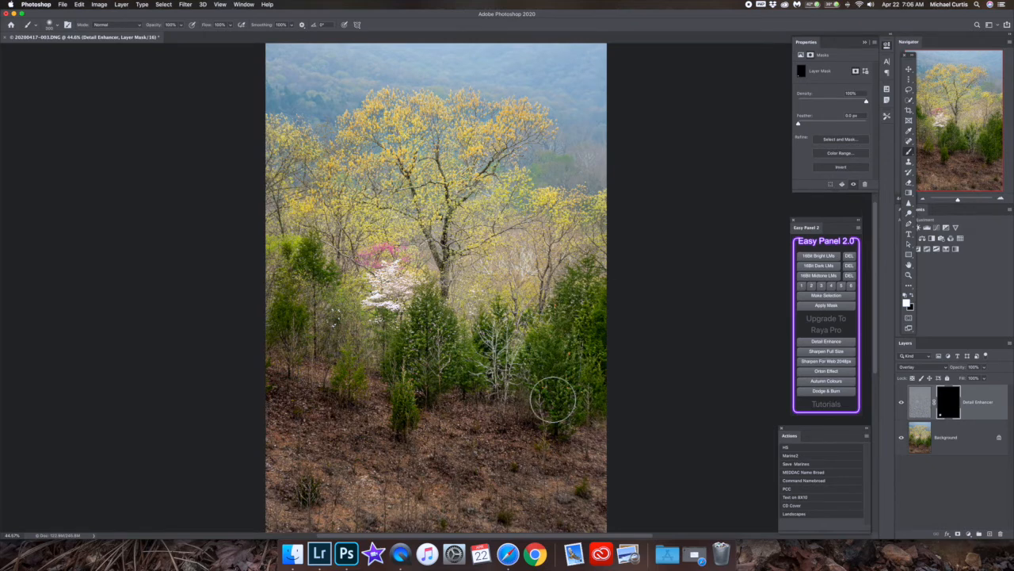
{"action": "mouse_move", "coordinate": [395, 341]}
{"action": "left_mouse_down"}
{"action": "mouse_move", "coordinate": [356, 372]}
{"action": "mouse_move", "coordinate": [357, 361]}
{"action": "mouse_move", "coordinate": [347, 385]}
{"action": "mouse_move", "coordinate": [300, 315]}
{"action": "mouse_move", "coordinate": [269, 292]}
{"action": "mouse_move", "coordinate": [333, 281]}
{"action": "mouse_move", "coordinate": [338, 289]}
{"action": "left_mouse_up"}
{"action": "mouse_move", "coordinate": [399, 306]}
{"action": "left_mouse_down"}
{"action": "mouse_move", "coordinate": [428, 325]}
{"action": "mouse_move", "coordinate": [426, 173]}
{"action": "mouse_move", "coordinate": [400, 119]}
{"action": "mouse_move", "coordinate": [420, 116]}
{"action": "left_mouse_up"}
{"action": "left_click_drag", "start_coordinate": [490, 125], "coordinate": [501, 127]}
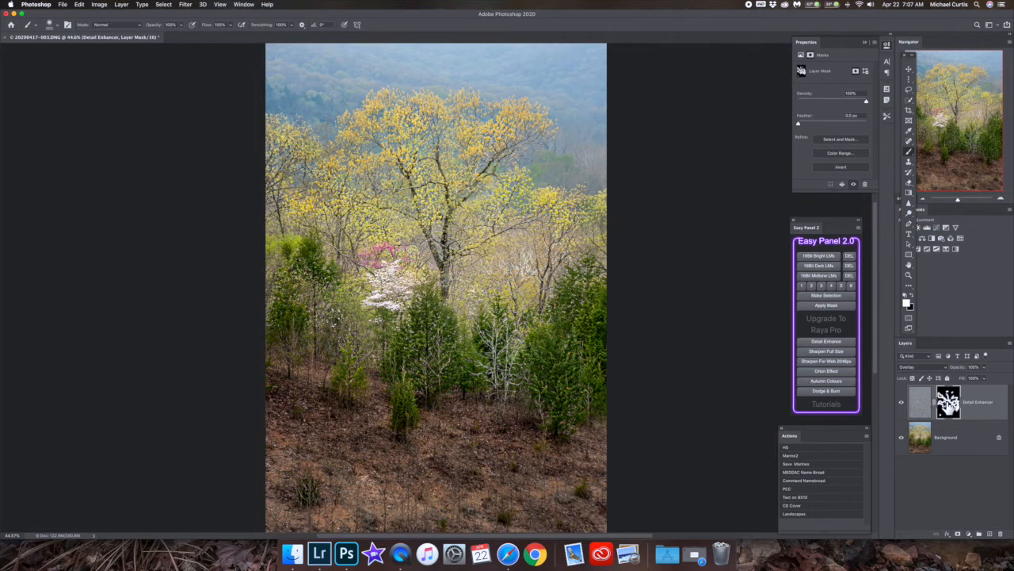
View the Detail Enhancer mask and fill its unpainted gaps across the tree area with white, enlarging the brush to 1000.
{"action": "left_click", "coordinate": [948, 401], "text": "alt"}
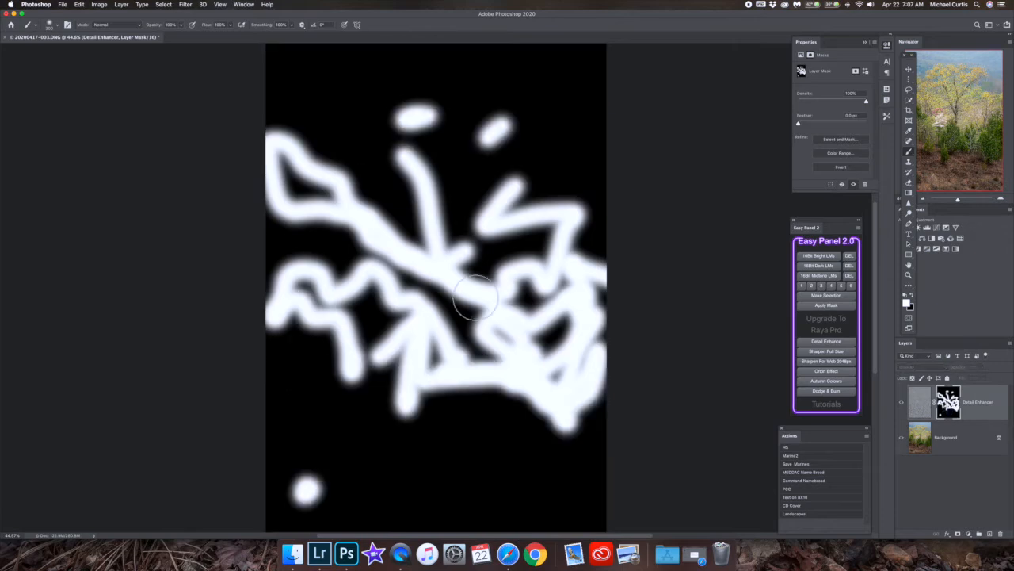
{"action": "mouse_move", "coordinate": [568, 312]}
{"action": "left_mouse_down"}
{"action": "mouse_move", "coordinate": [554, 332]}
{"action": "mouse_move", "coordinate": [528, 340]}
{"action": "mouse_move", "coordinate": [546, 324]}
{"action": "mouse_move", "coordinate": [539, 354]}
{"action": "mouse_move", "coordinate": [571, 336]}
{"action": "mouse_move", "coordinate": [539, 356]}
{"action": "mouse_move", "coordinate": [554, 369]}
{"action": "mouse_move", "coordinate": [615, 370]}
{"action": "left_mouse_up"}
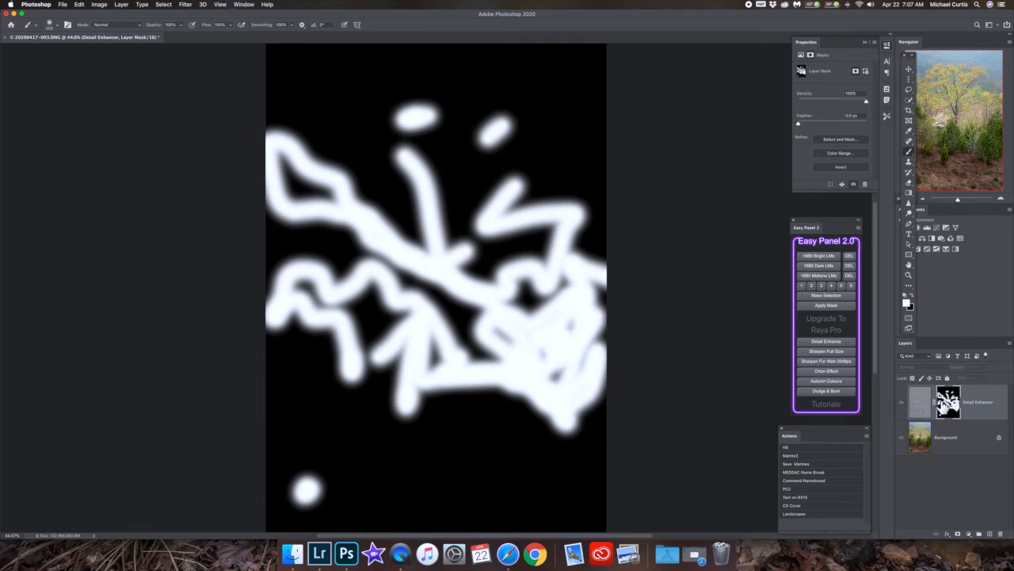
{"action": "left_click", "coordinate": [901, 403]}
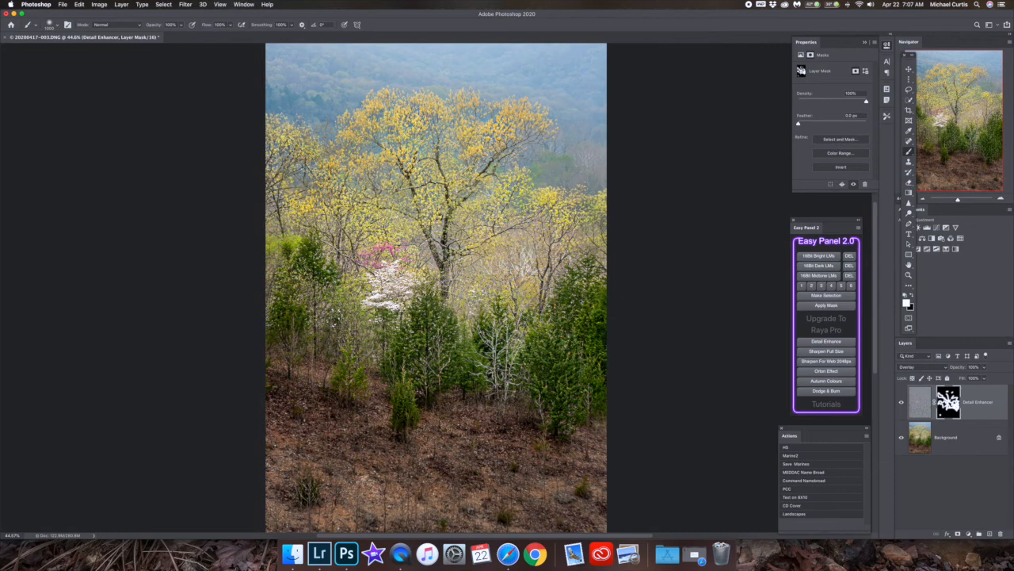
{"action": "mouse_move", "coordinate": [357, 208]}
{"action": "left_mouse_down"}
{"action": "mouse_move", "coordinate": [274, 205]}
{"action": "mouse_move", "coordinate": [535, 364]}
{"action": "mouse_move", "coordinate": [630, 371]}
{"action": "left_mouse_up"}
{"action": "left_click", "coordinate": [947, 403], "text": "alt"}
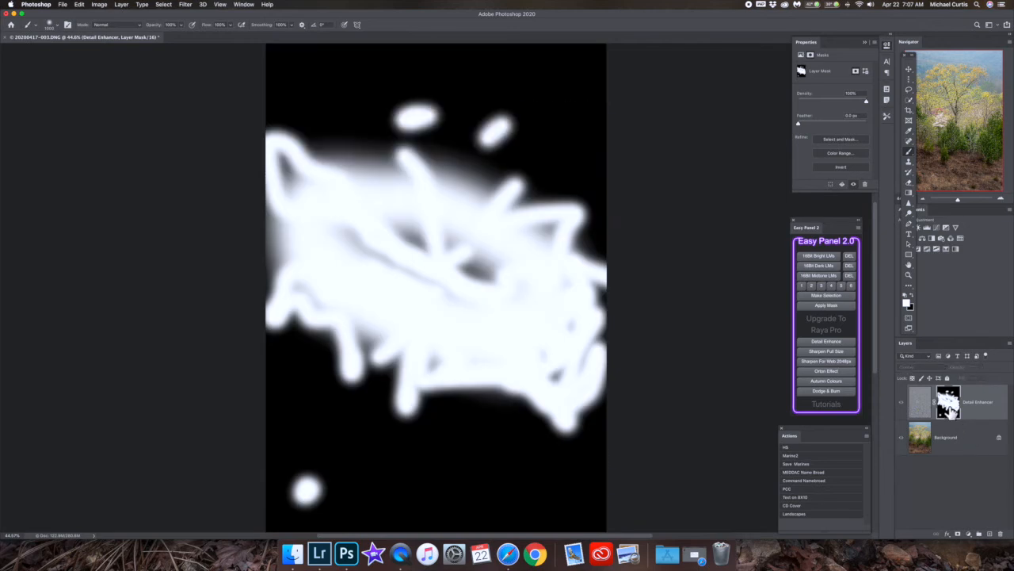
{"action": "mouse_move", "coordinate": [402, 258]}
{"action": "left_mouse_down"}
{"action": "mouse_move", "coordinate": [410, 251]}
{"action": "mouse_move", "coordinate": [381, 256]}
{"action": "mouse_move", "coordinate": [507, 312]}
{"action": "mouse_move", "coordinate": [438, 303]}
{"action": "mouse_move", "coordinate": [486, 312]}
{"action": "mouse_move", "coordinate": [493, 328]}
{"action": "mouse_move", "coordinate": [583, 327]}
{"action": "mouse_move", "coordinate": [657, 362]}
{"action": "left_mouse_up"}
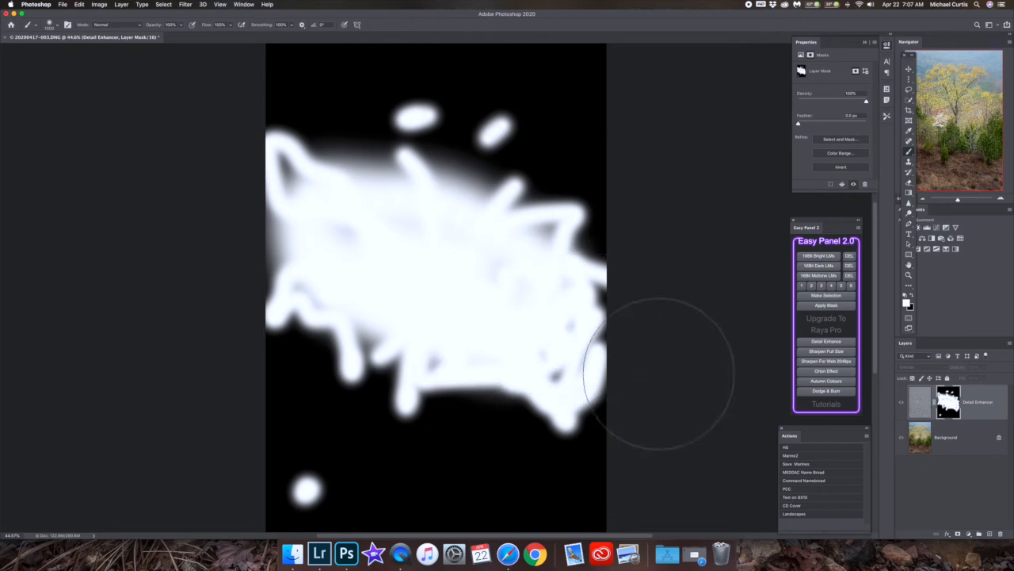
Reduce the Detail Enhancer layer's opacity to about 38% and compare the photo with the layer hidden and shown.
{"action": "left_click", "coordinate": [915, 405]}
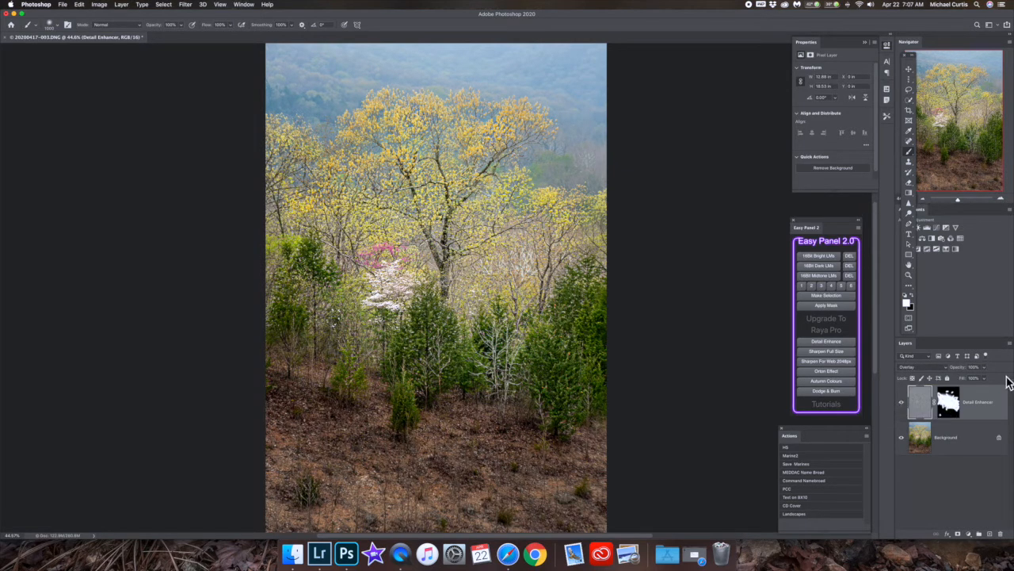
{"action": "left_click", "coordinate": [988, 370]}
{"action": "left_click_drag", "start_coordinate": [987, 378], "coordinate": [964, 383]}
{"action": "left_click", "coordinate": [902, 406]}
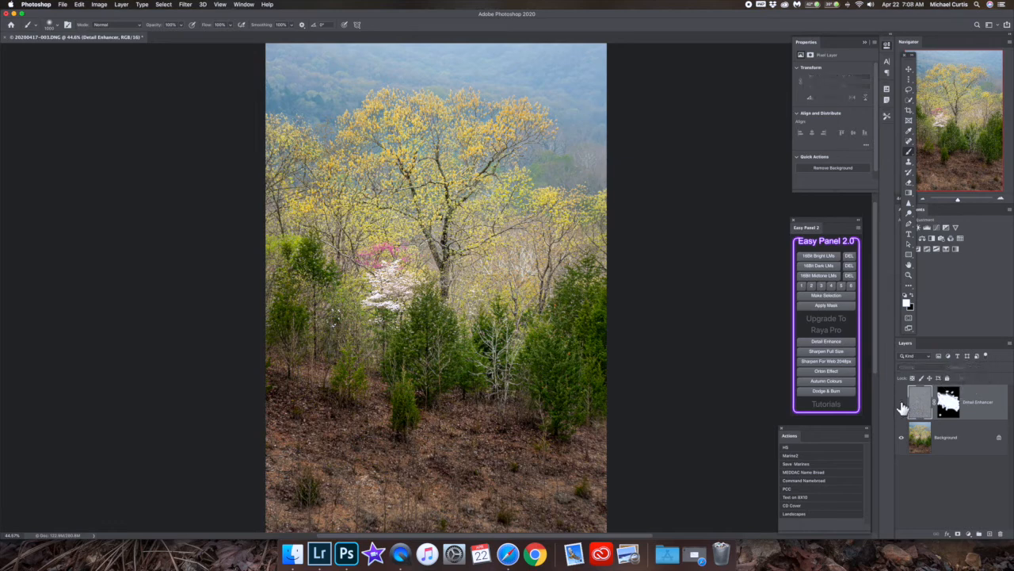
{"action": "left_click", "coordinate": [902, 406]}
{"action": "left_click", "coordinate": [902, 406]}
{"action": "left_click", "coordinate": [902, 407]}
{"action": "left_click", "coordinate": [902, 407]}
Fine-tune the Detail Enhancer layer's opacity to 37% and check its effect by toggling the layer's visibility.
{"action": "left_click", "coordinate": [985, 368]}
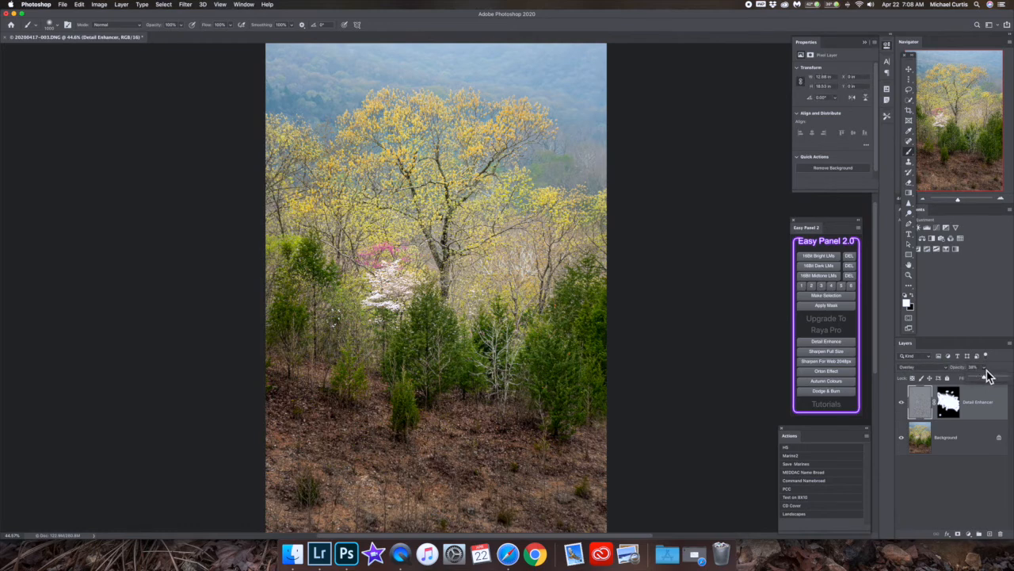
{"action": "left_click_drag", "start_coordinate": [985, 378], "coordinate": [980, 378]}
{"action": "left_click", "coordinate": [903, 406]}
{"action": "left_click", "coordinate": [903, 406]}
{"action": "left_click", "coordinate": [903, 405]}
Feather the Detail Enhancer layer's mask by about 98 px.
{"action": "left_click", "coordinate": [951, 404]}
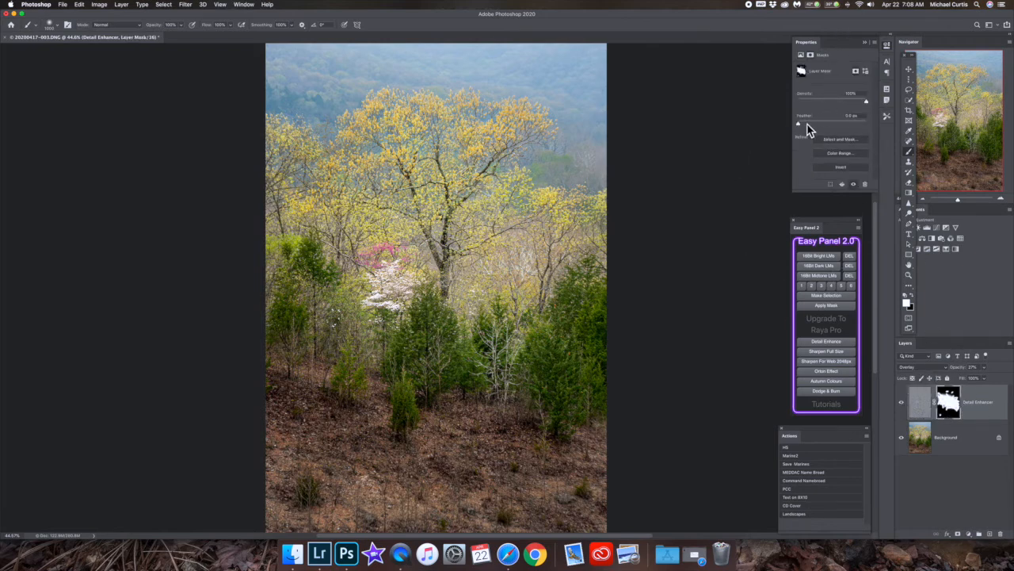
{"action": "left_click_drag", "start_coordinate": [798, 124], "coordinate": [830, 119]}
{"action": "left_click_drag", "start_coordinate": [830, 125], "coordinate": [842, 129]}
Flatten the detail-enhanced image into a single background layer and save it.
{"action": "right_click", "coordinate": [970, 434]}
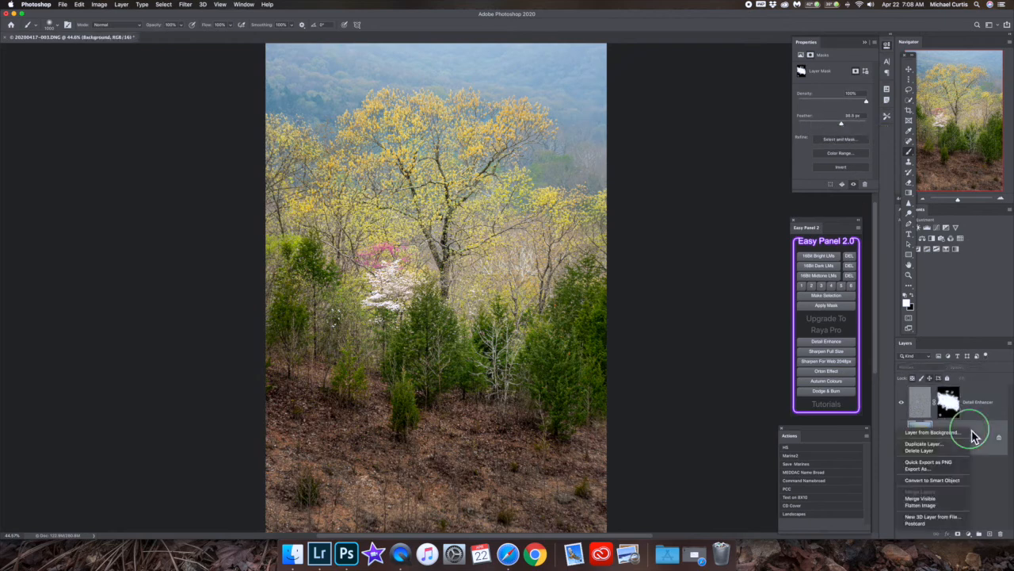
{"action": "left_click", "coordinate": [923, 505]}
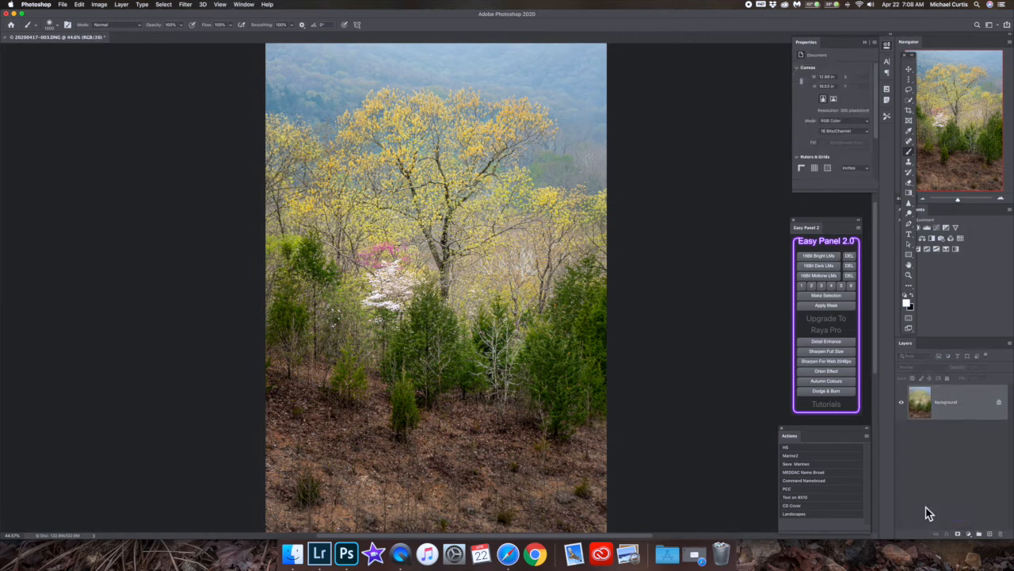
{"action": "key", "text": "super+s"}
{"action": "left_click", "coordinate": [329, 559]}
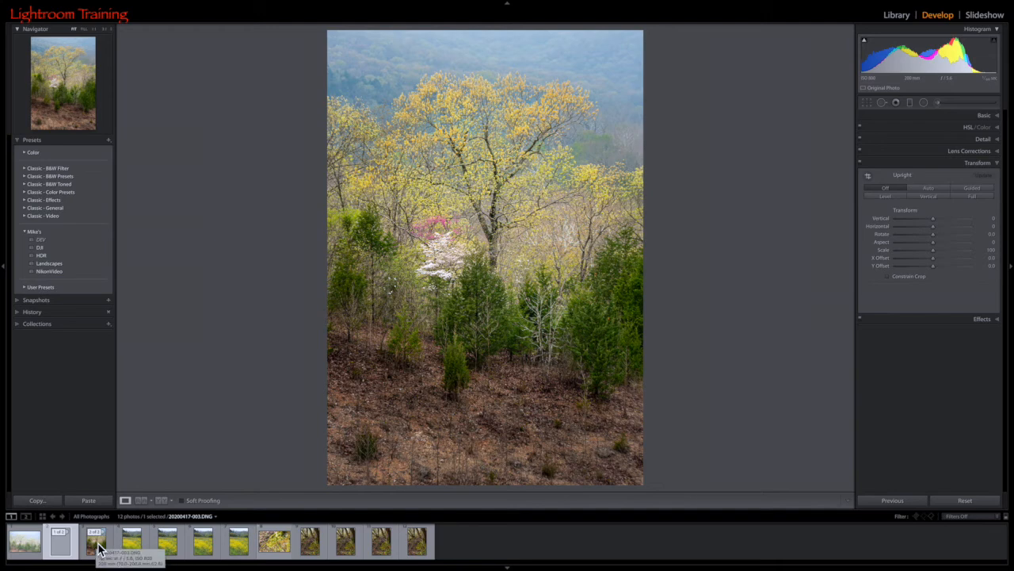
{"action": "left_click", "coordinate": [58, 545]}
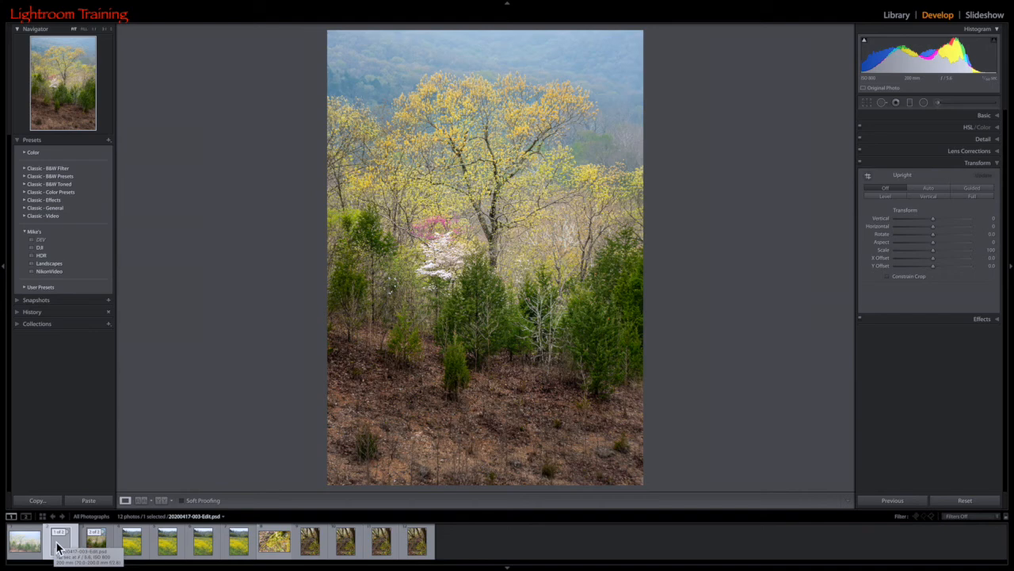
{"action": "key", "text": "c"}
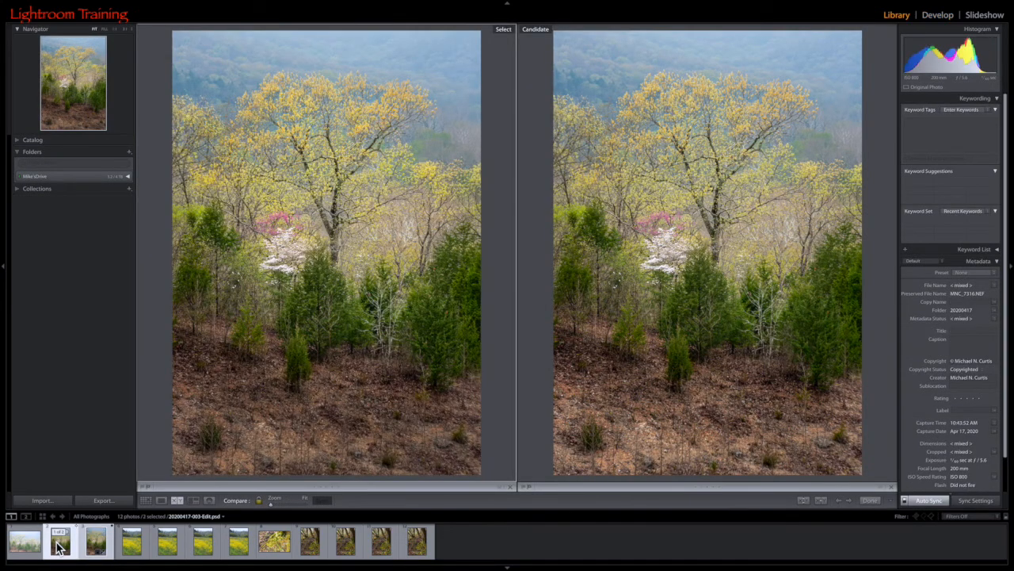
{"action": "left_click", "coordinate": [328, 284]}
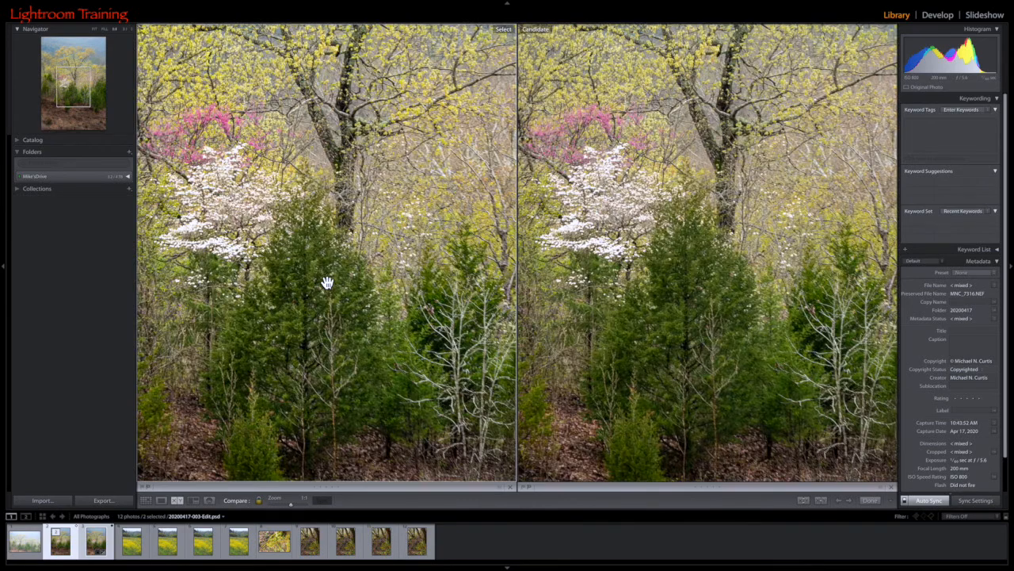
{"action": "left_click_drag", "start_coordinate": [328, 173], "coordinate": [382, 431]}
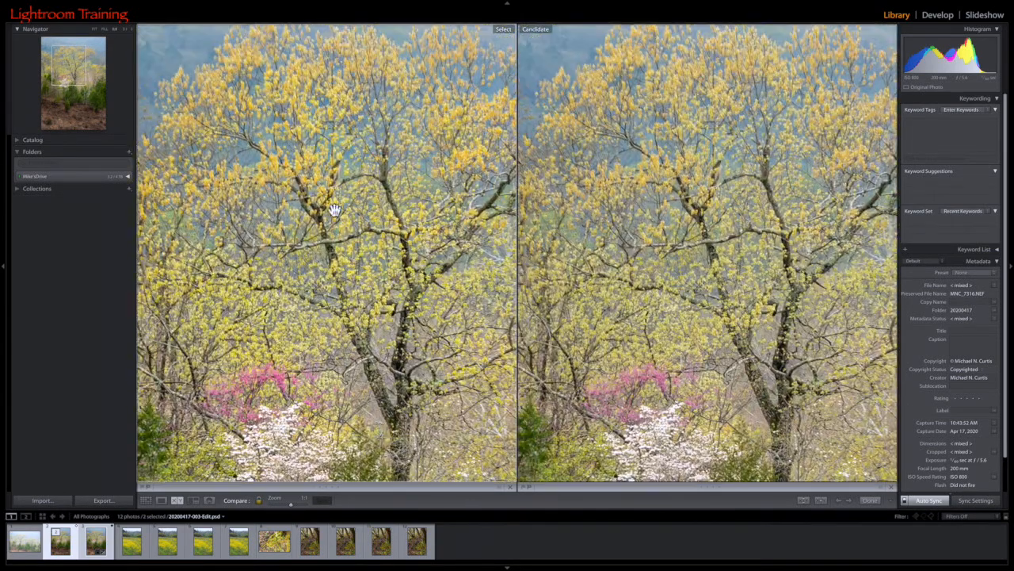
{"action": "left_click_drag", "start_coordinate": [286, 187], "coordinate": [430, 95]}
{"action": "left_click_drag", "start_coordinate": [339, 278], "coordinate": [265, 92]}
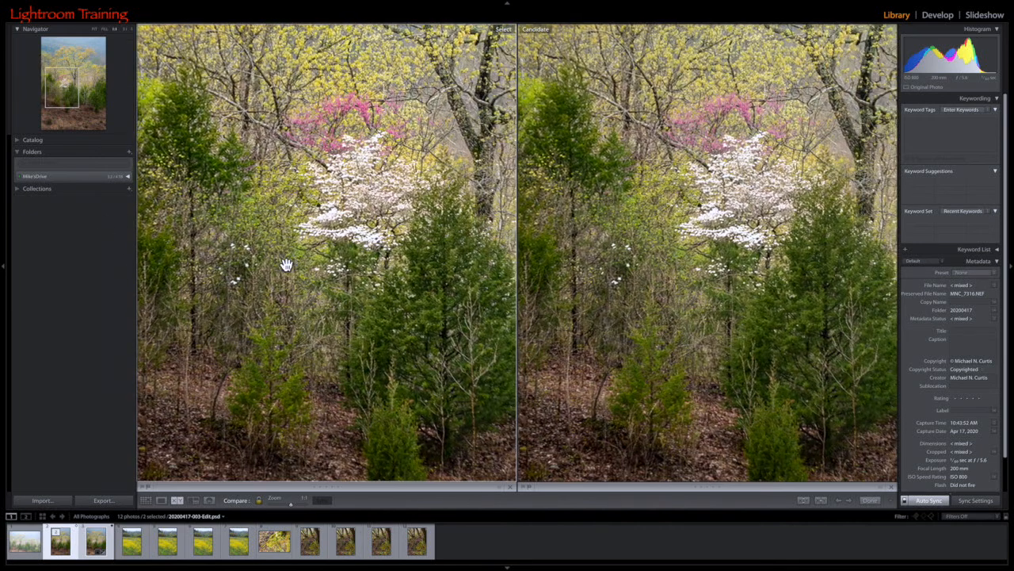
{"action": "left_click", "coordinate": [625, 537]}
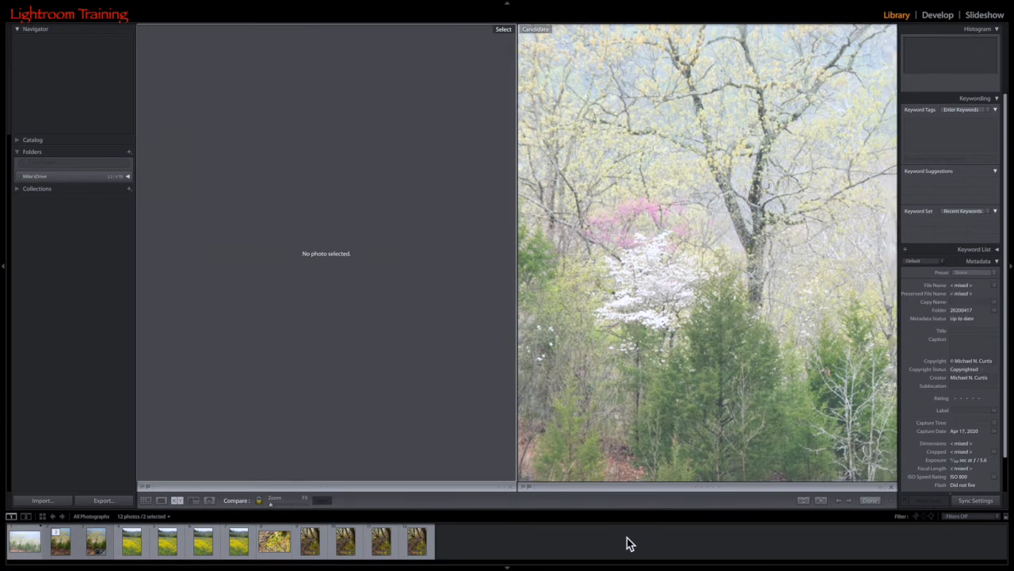
{"action": "left_click", "coordinate": [163, 502]}
{"action": "left_click", "coordinate": [61, 550]}
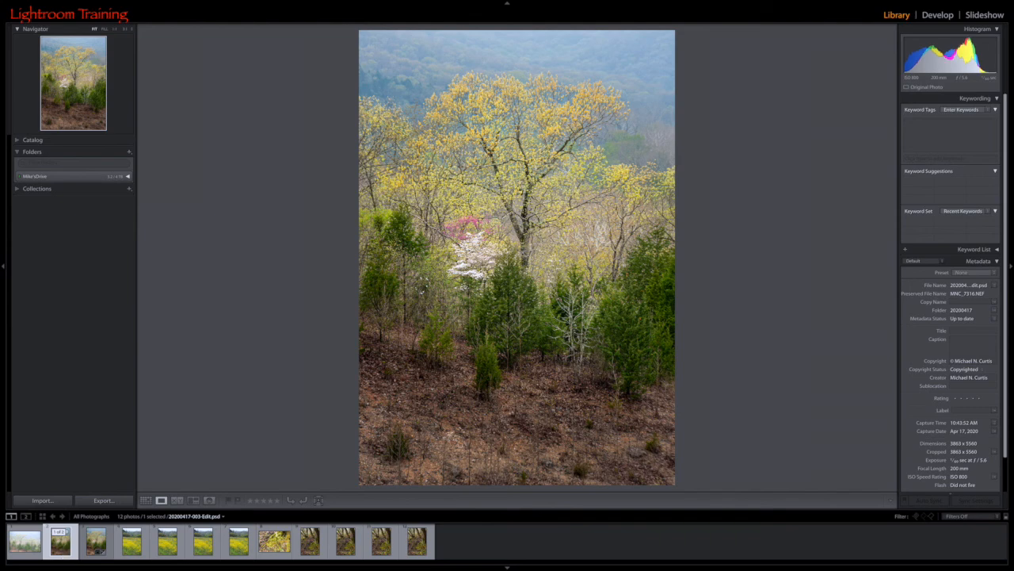
{"action": "key", "text": "f"}
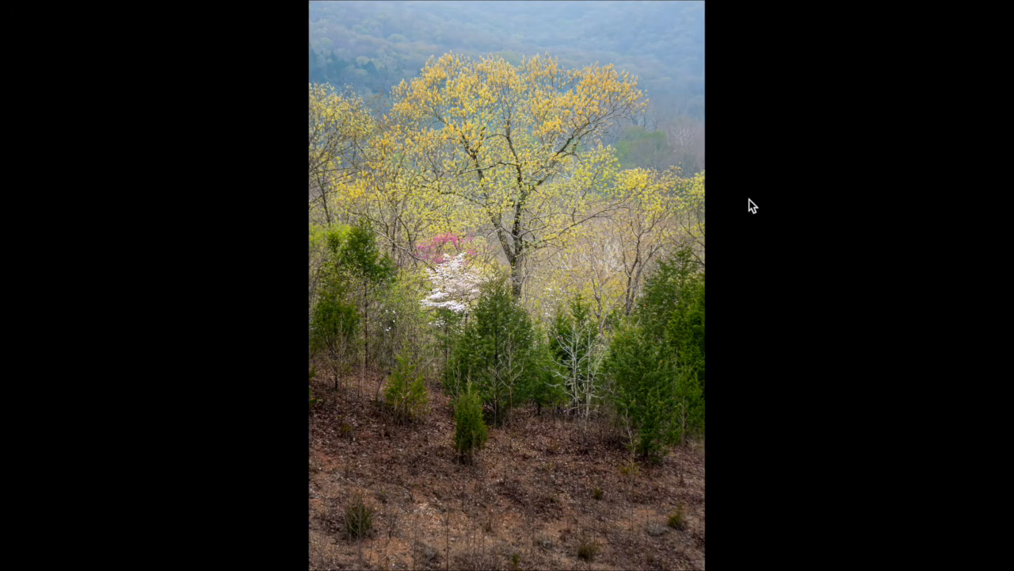